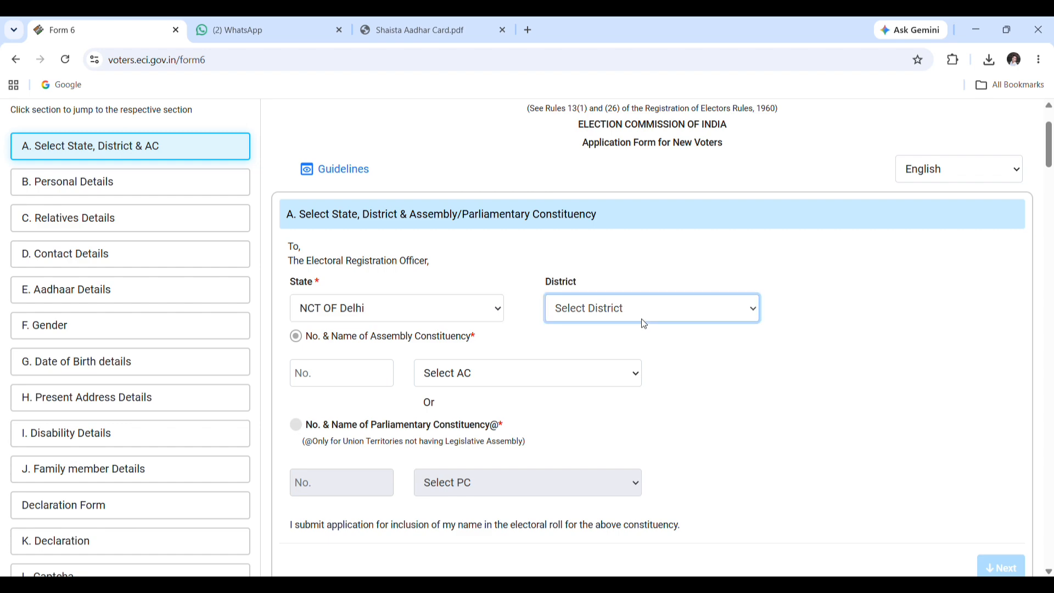
Set district East and assembly constituency 60 KRISHNA NAGAR, then continue to personal details
click(616, 93)
scroll(632, 237, down, 2)
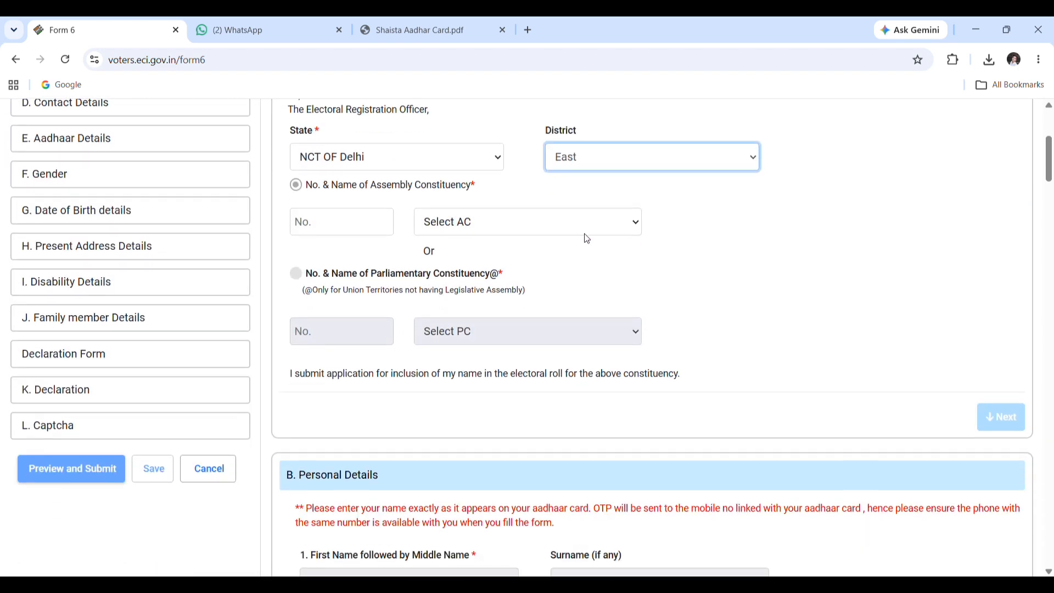
click(552, 228)
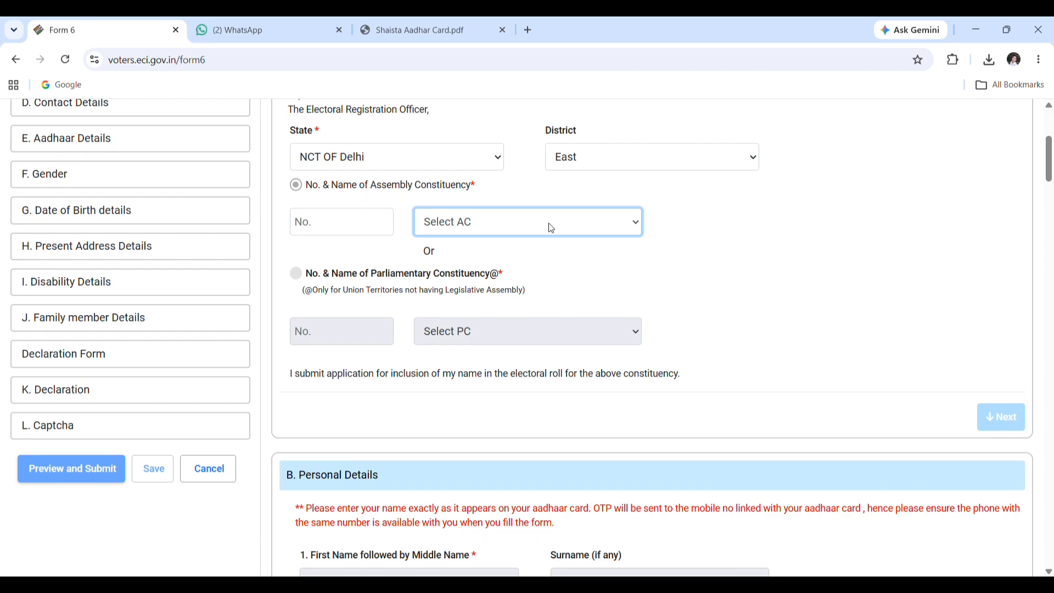
click(539, 302)
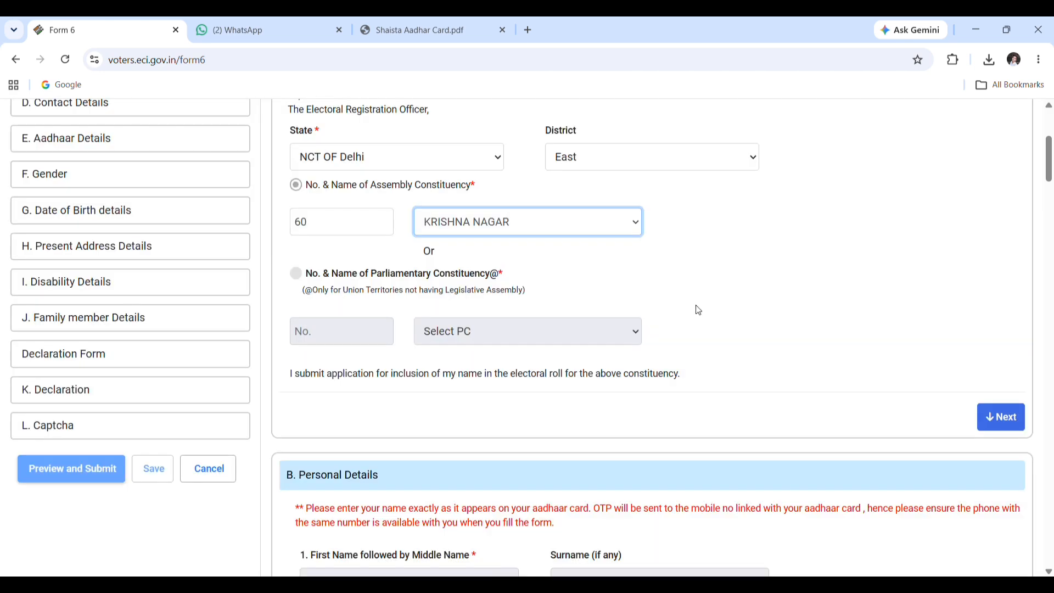
scroll(697, 306, down, 2)
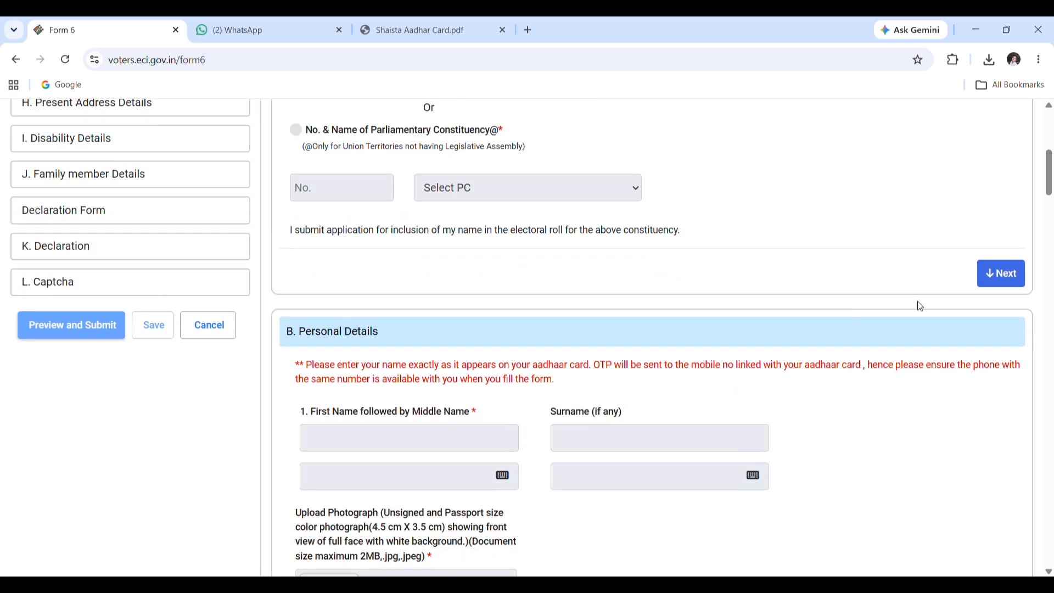
click(1002, 278)
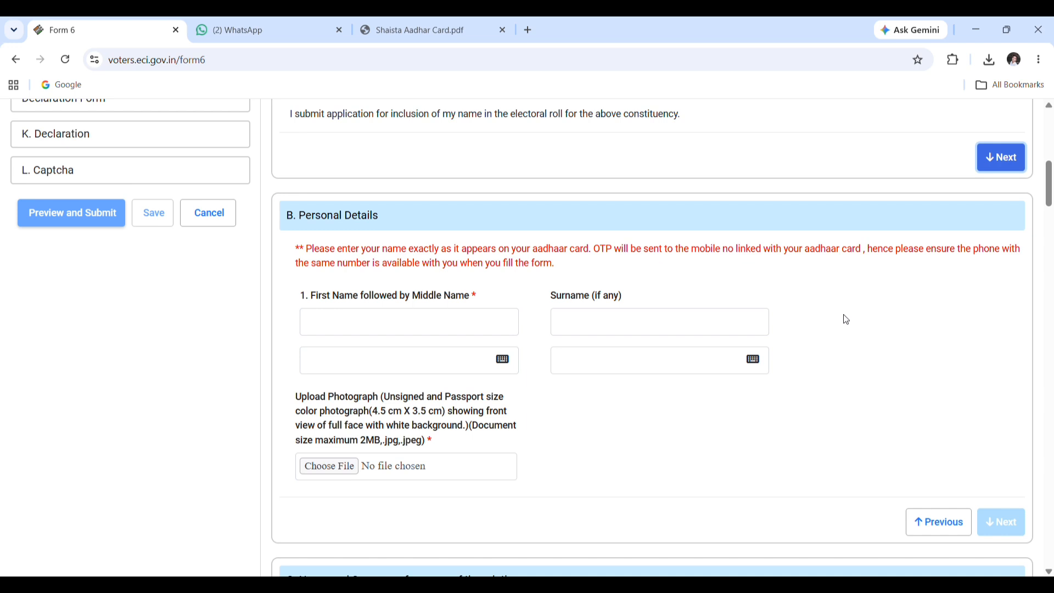
scroll(844, 282, down, 2)
Enter the applicant's first name and fix its Hindi transliteration
click(466, 244)
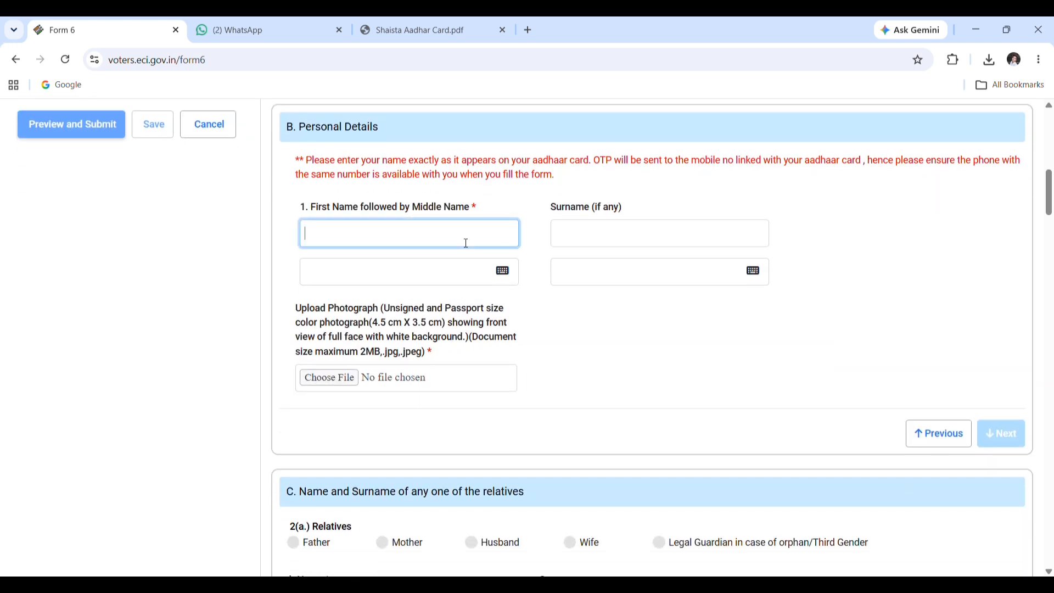
key(Tab)
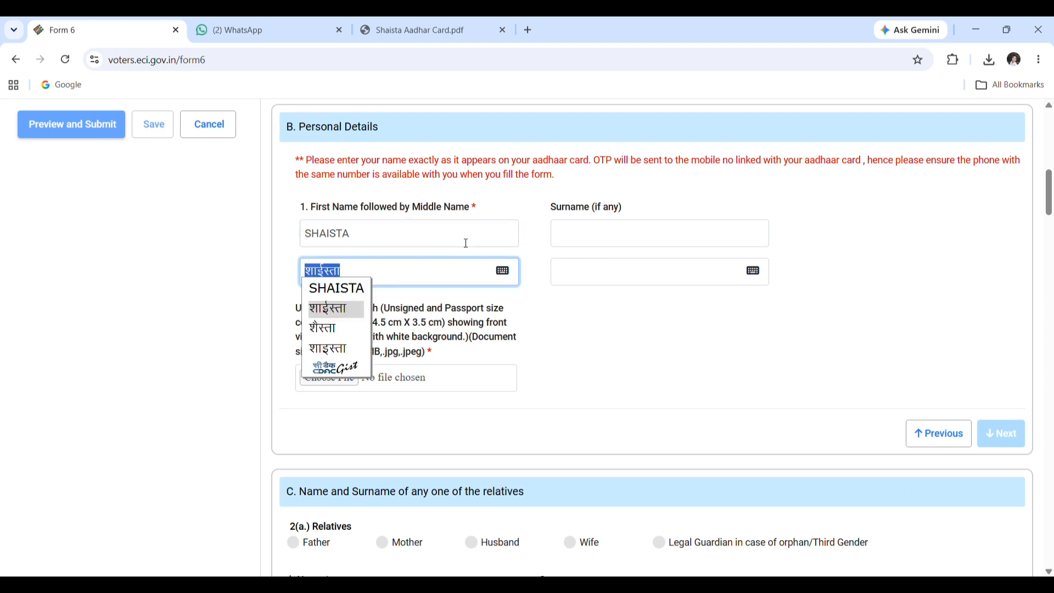
click(546, 327)
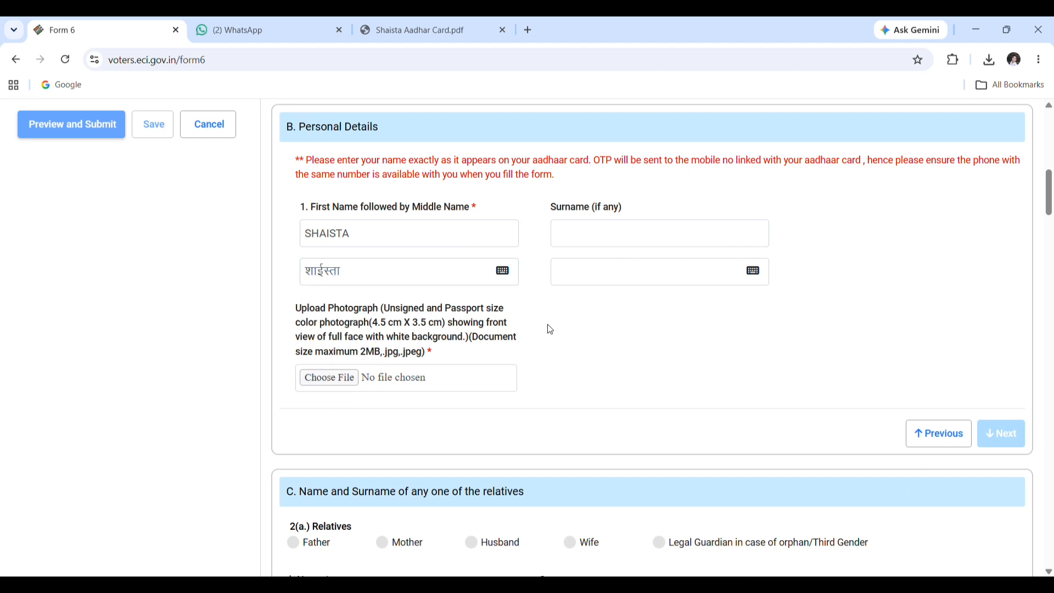
click(356, 273)
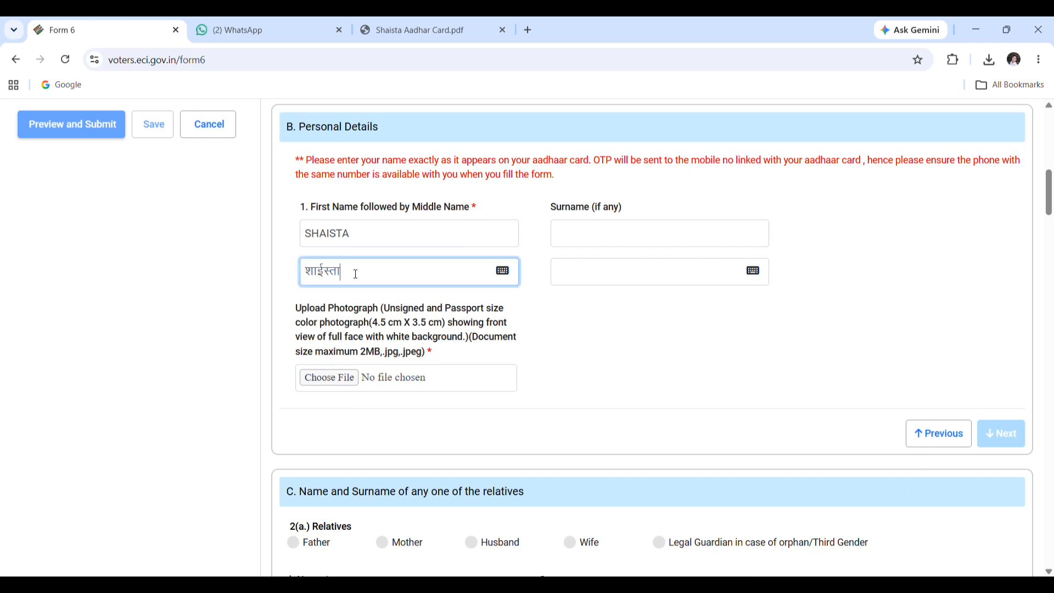
key(BackSpace)
key(BackSpace)
key(BackSpace)
key(BackSpace)
key(BackSpace)
key(BackSpace)
key(BackSpace)
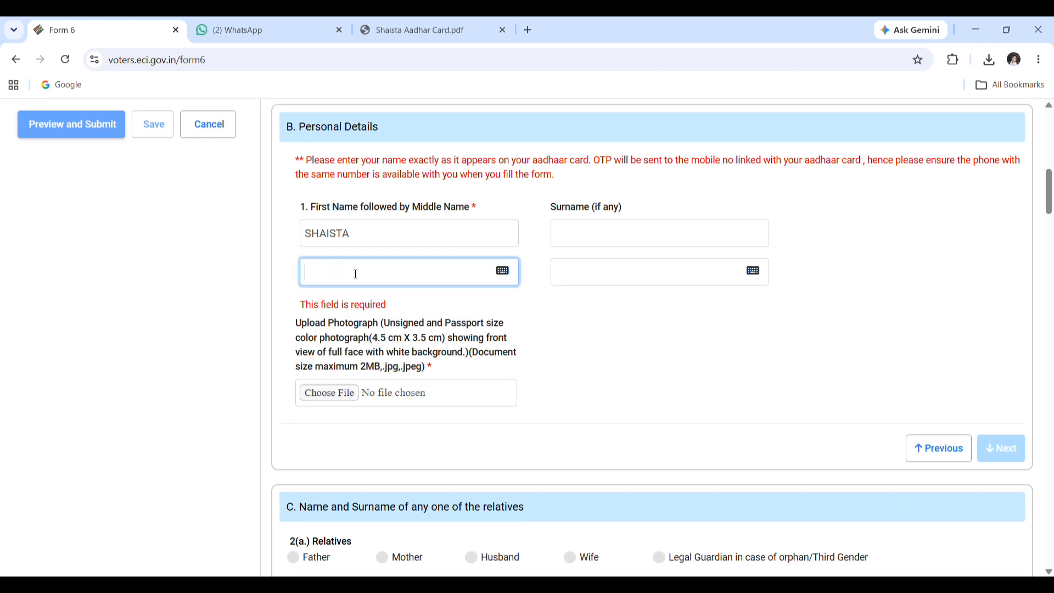
click(366, 238)
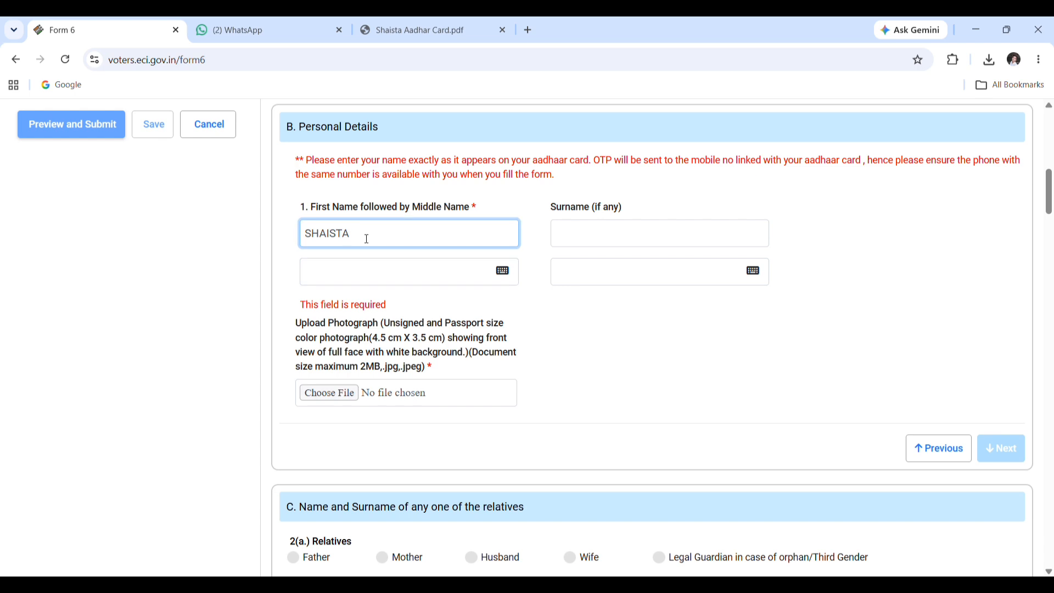
key(Tab)
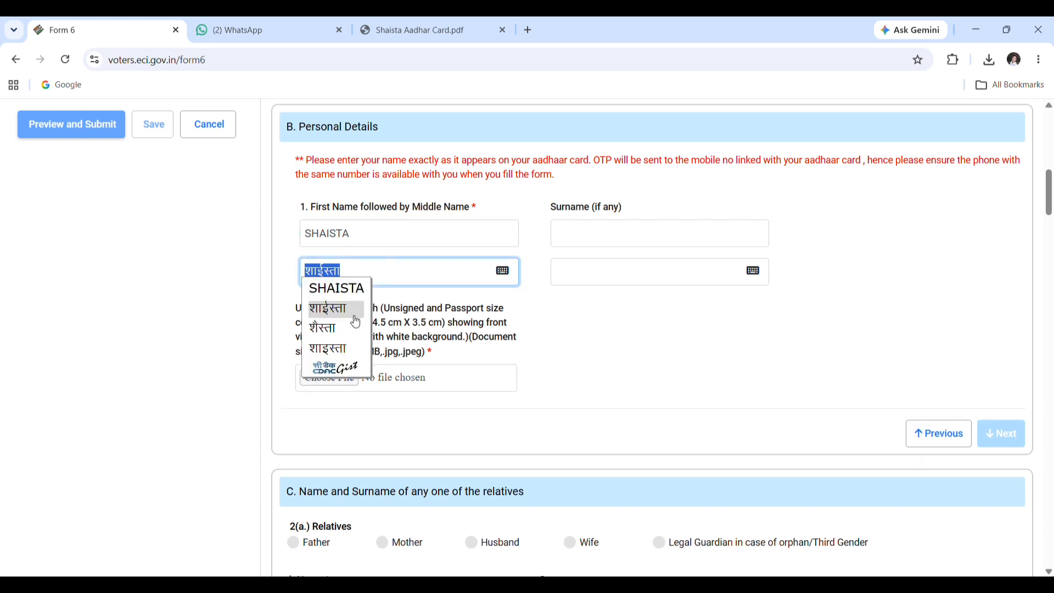
click(342, 352)
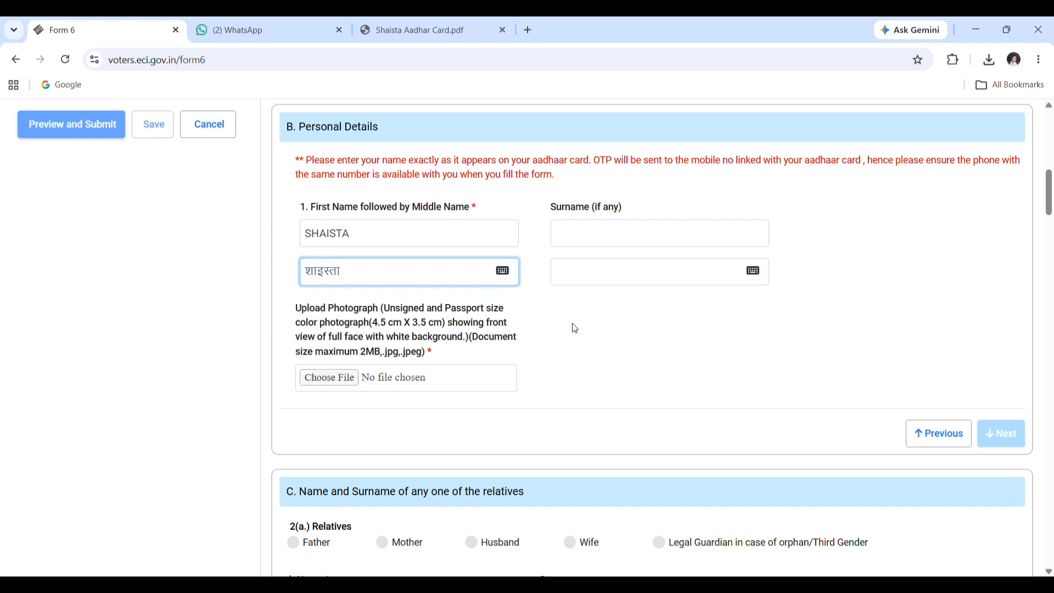
Enter the applicant's surname and accept its Hindi version
click(611, 226)
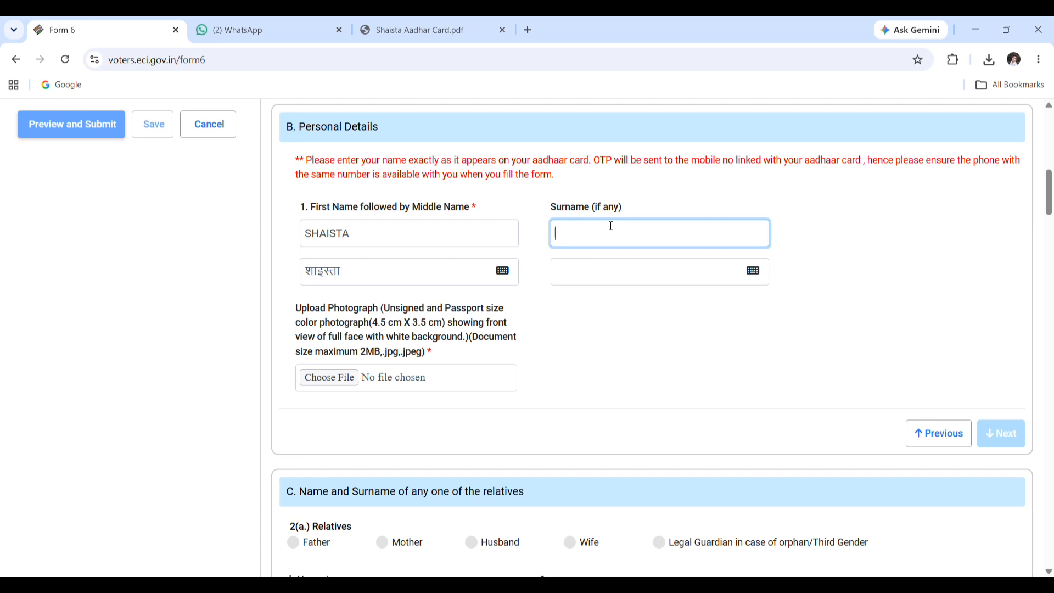
key(Tab)
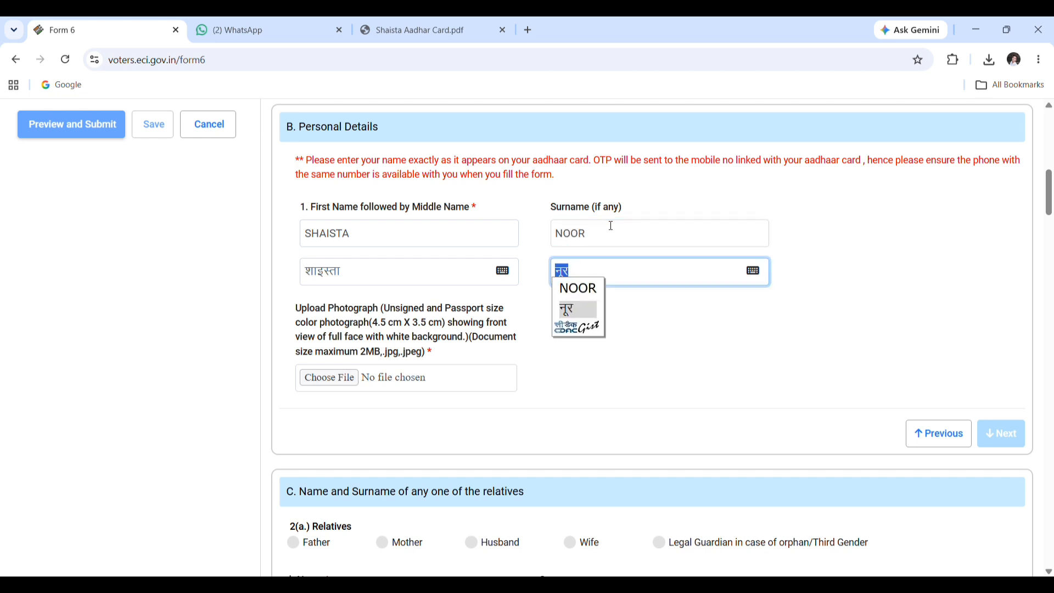
click(624, 326)
Upload and save the passport photo, accept face detection, and continue to relatives
scroll(625, 327, down, 2)
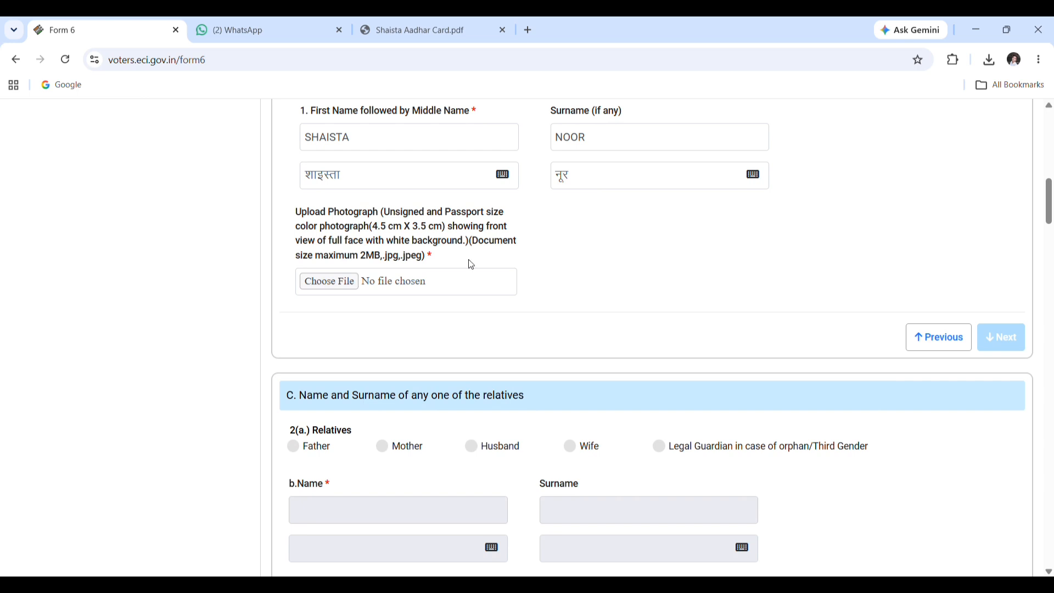
click(433, 281)
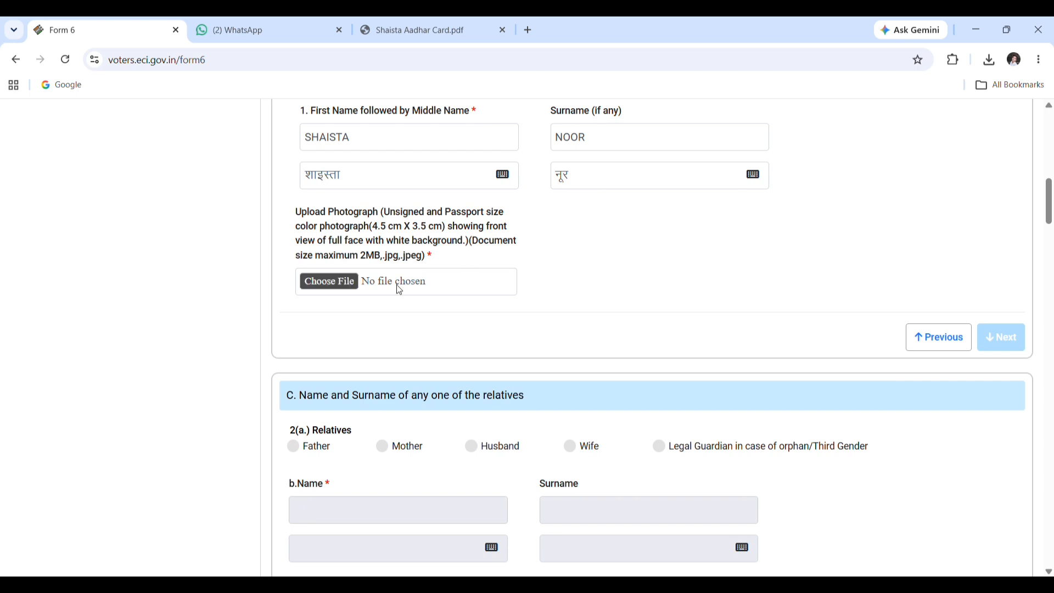
click(332, 282)
key(Return)
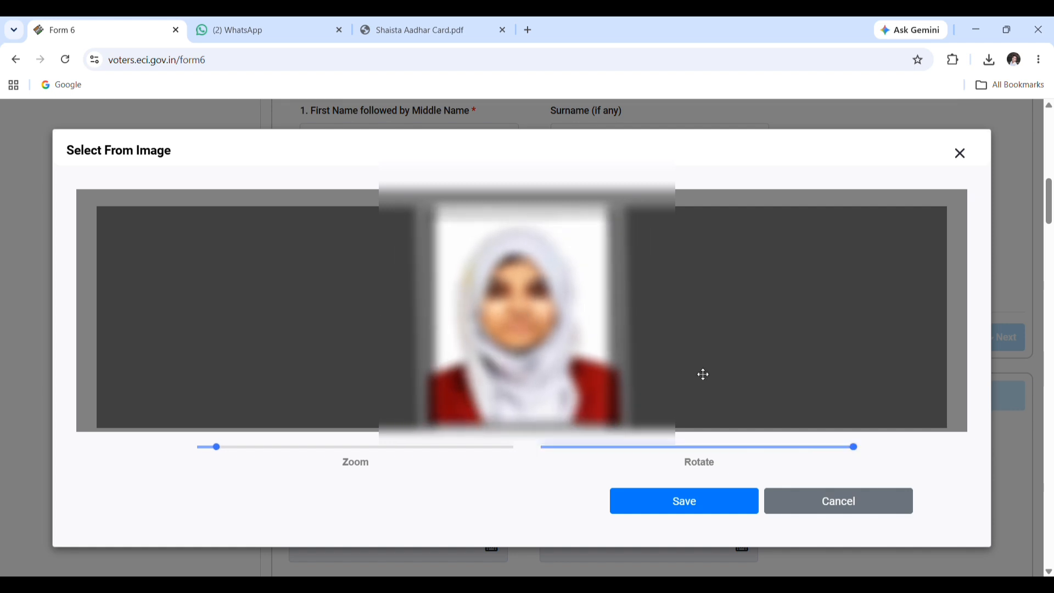
click(685, 502)
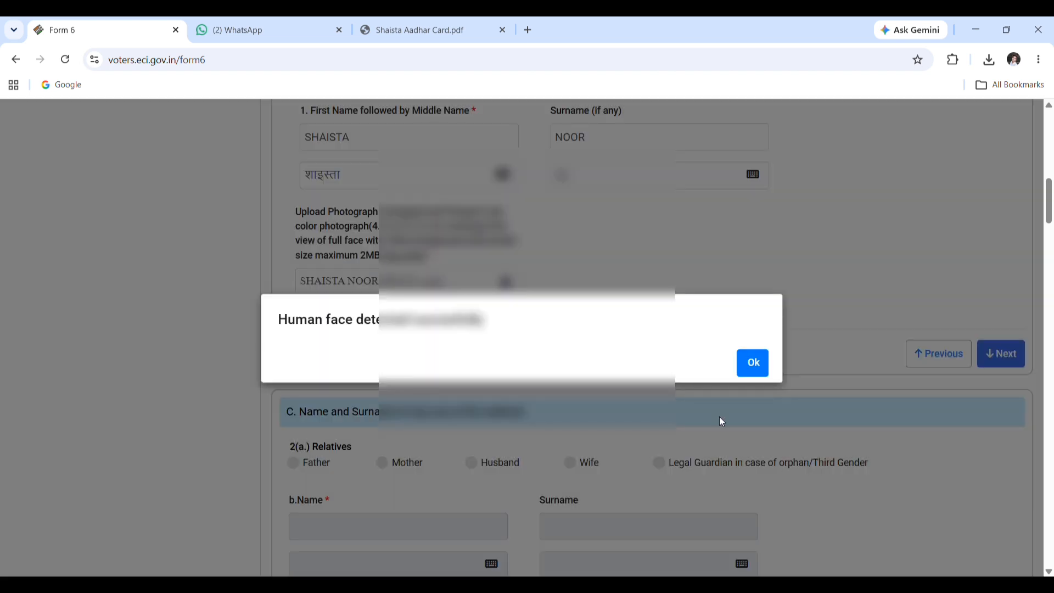
click(764, 376)
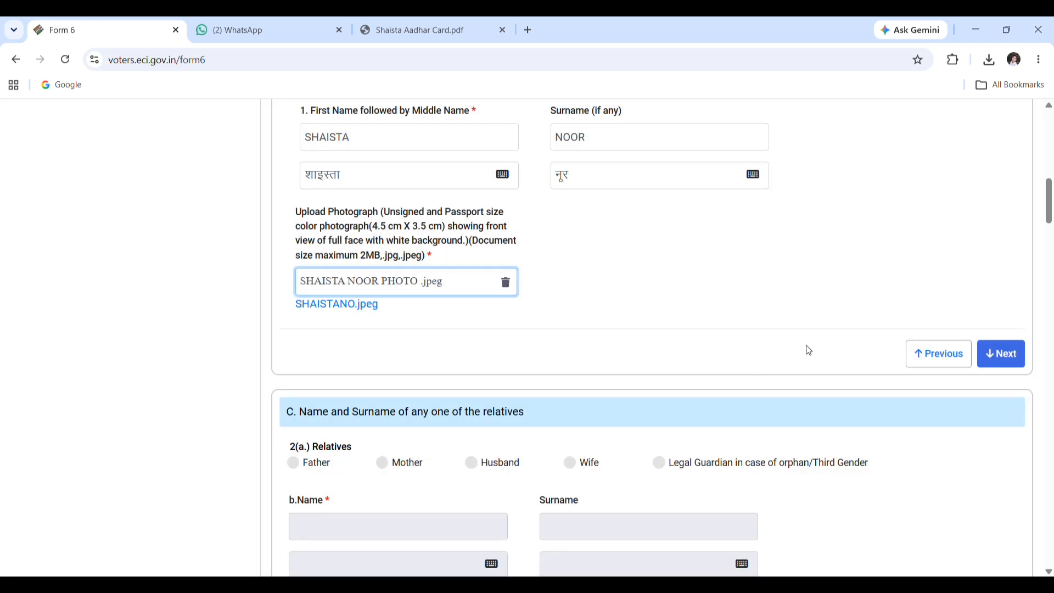
click(1003, 354)
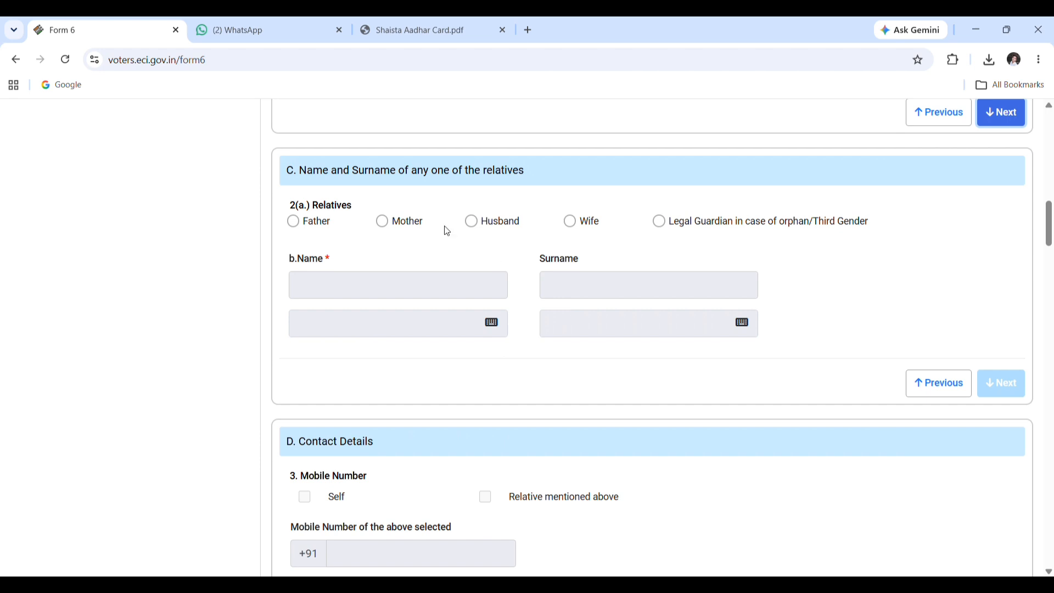
Mark the relative as Husband and enter his first name in English and Hindi
click(471, 221)
click(450, 282)
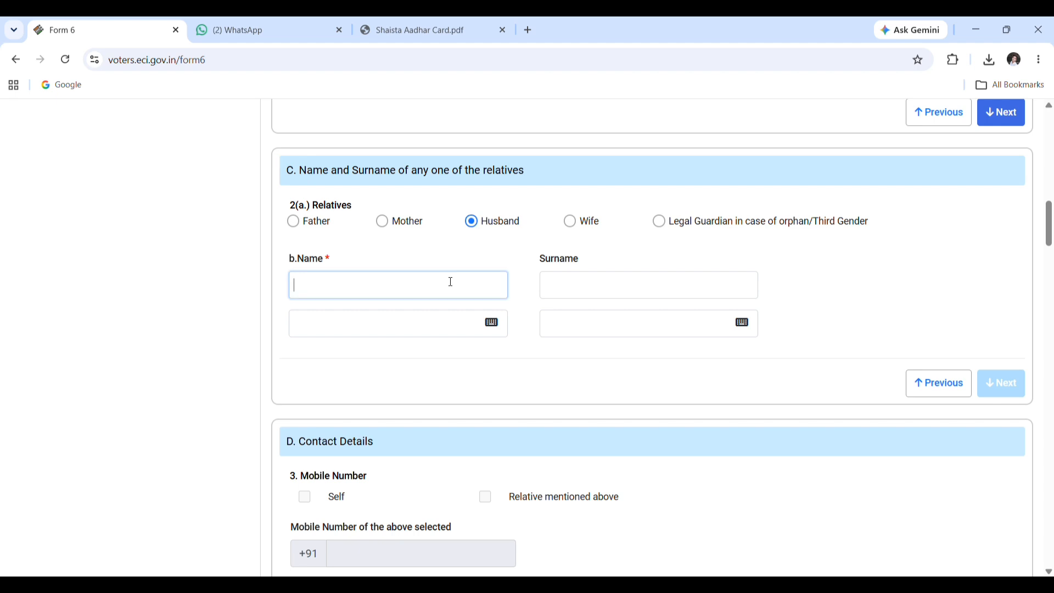
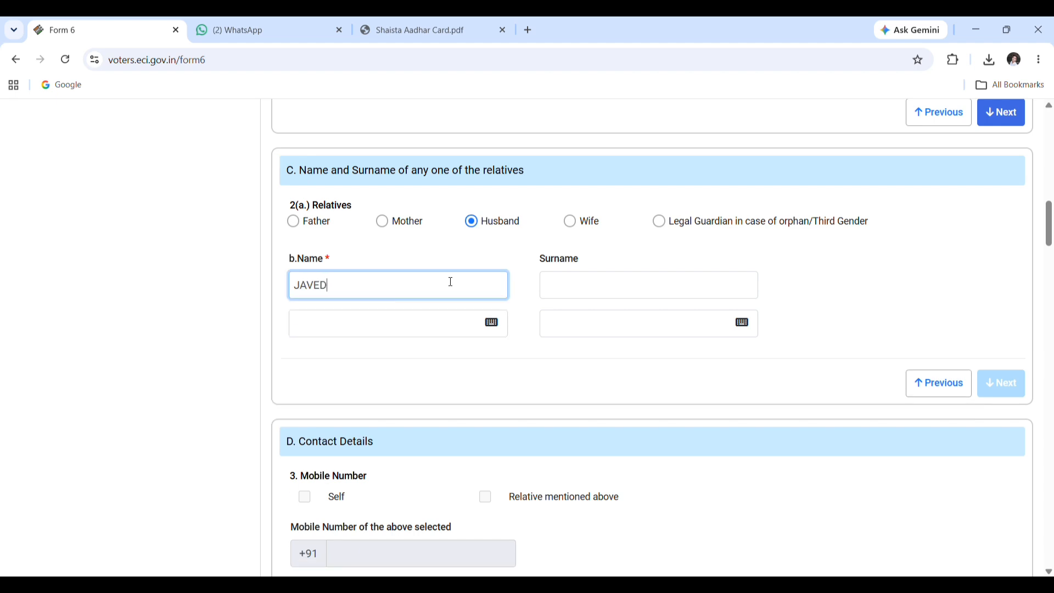
key(Tab)
Enter the husband's surname with its Hindi transliteration and continue to contact details
click(592, 286)
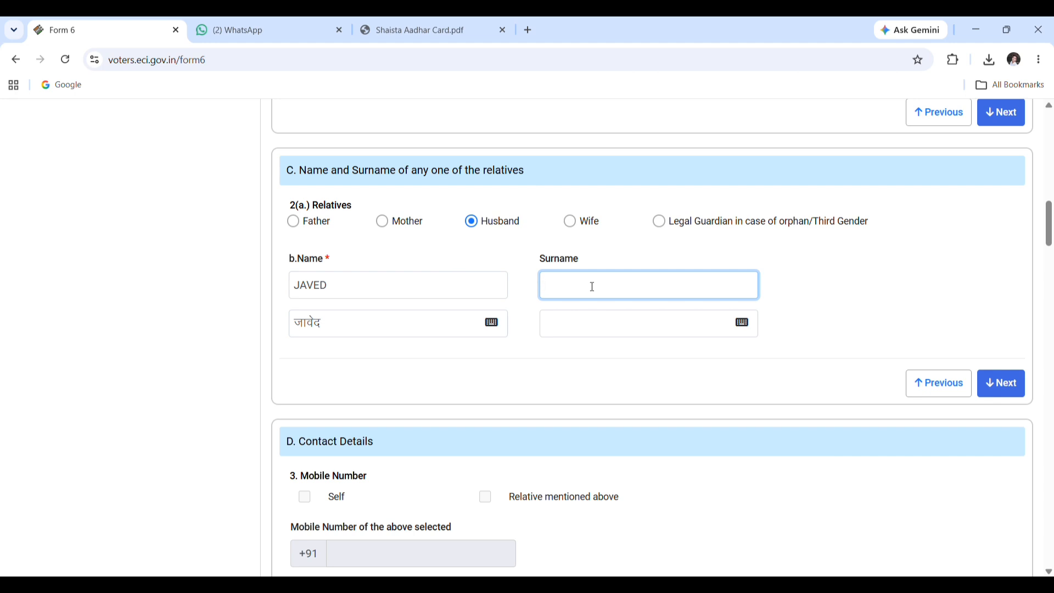
key(Tab)
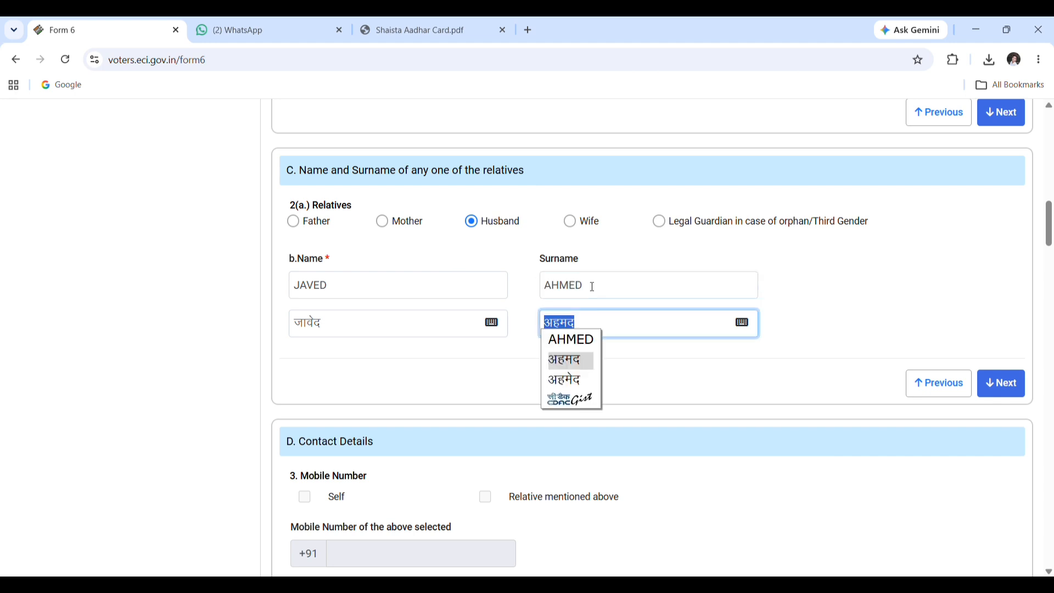
click(654, 375)
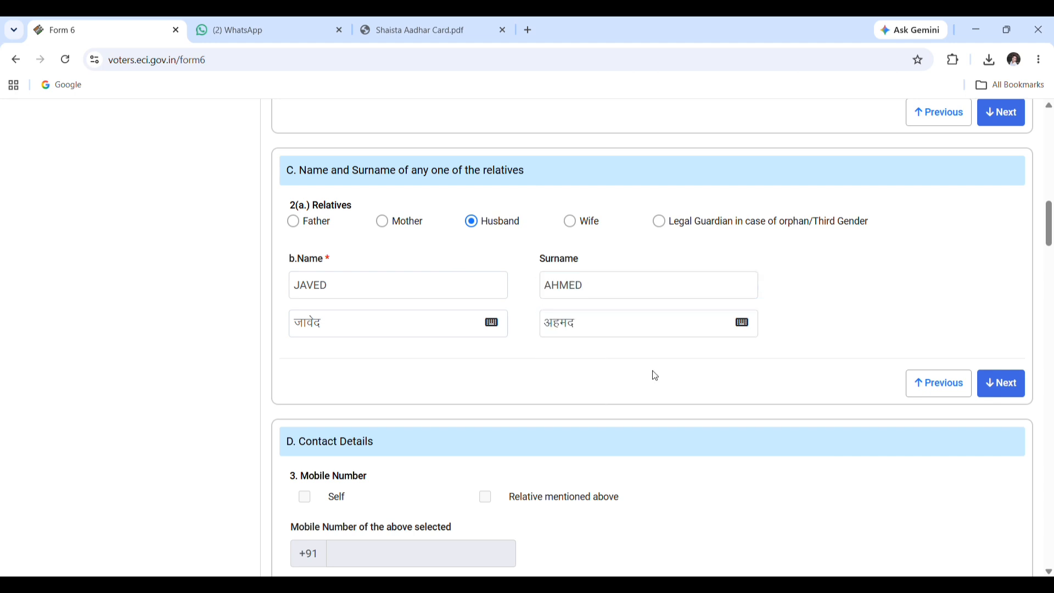
click(1016, 382)
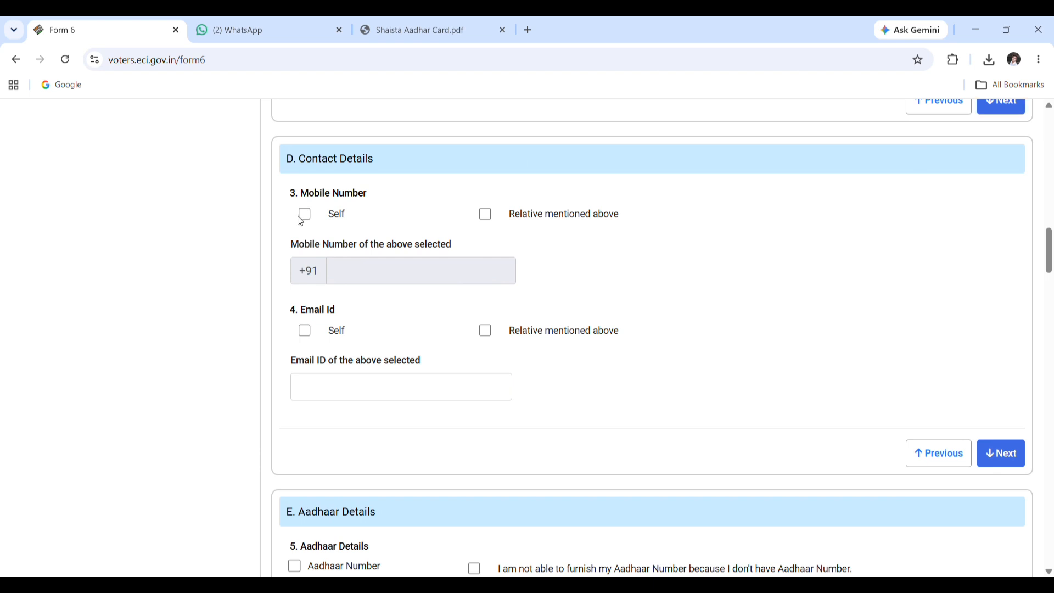
Mark mobile and e-mail as Self and enter the applicant's mobile number
click(303, 215)
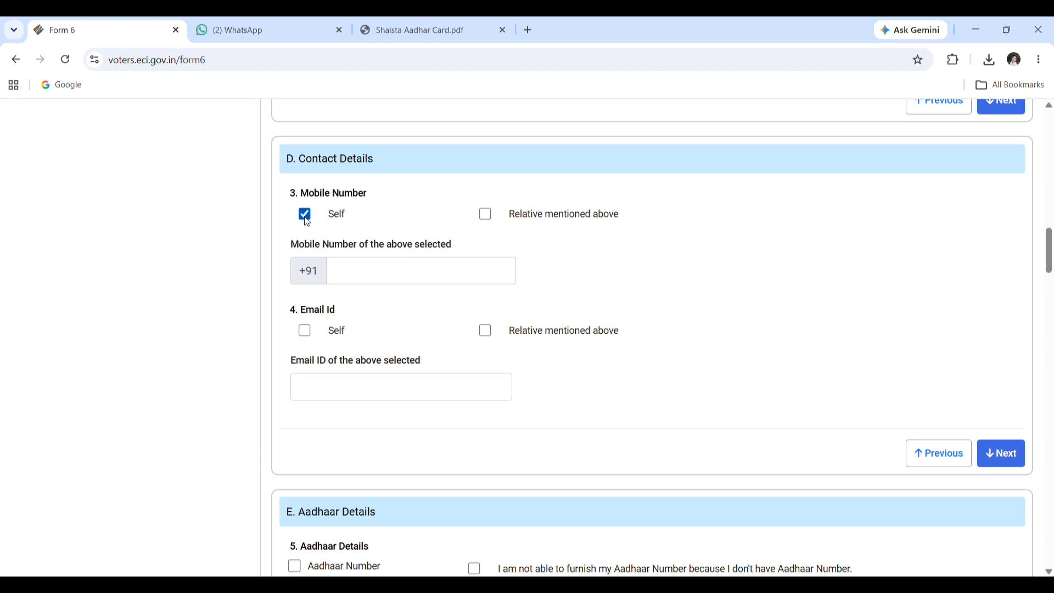
click(304, 332)
click(374, 274)
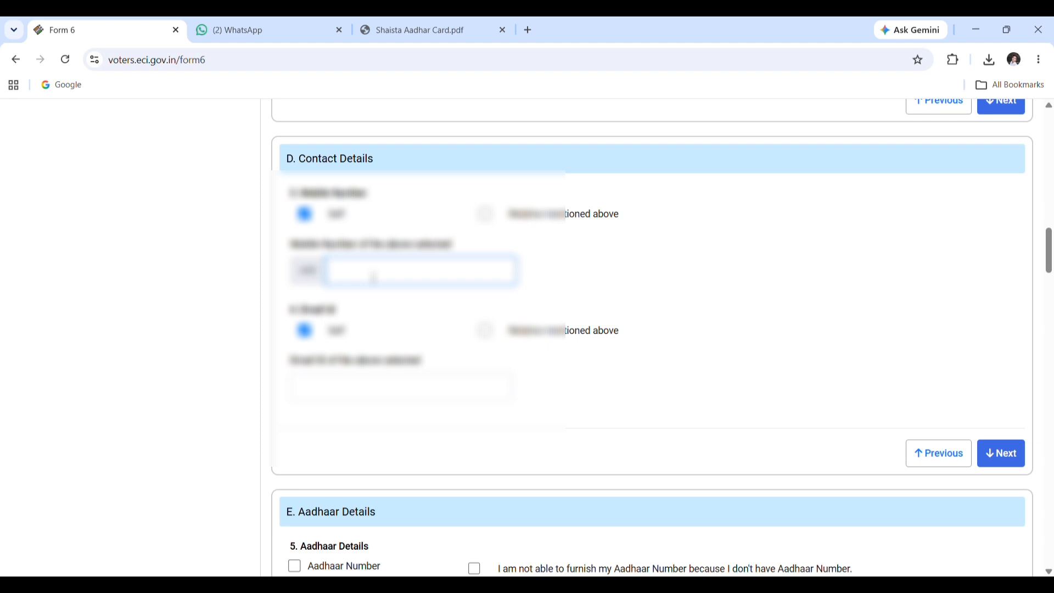
text([blurred digits])
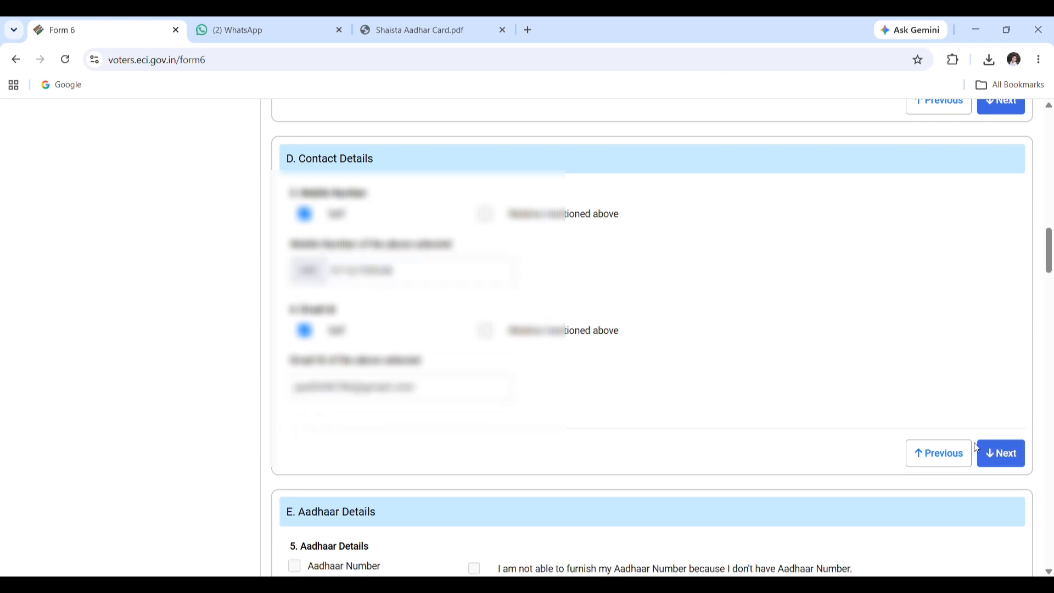
click(1002, 453)
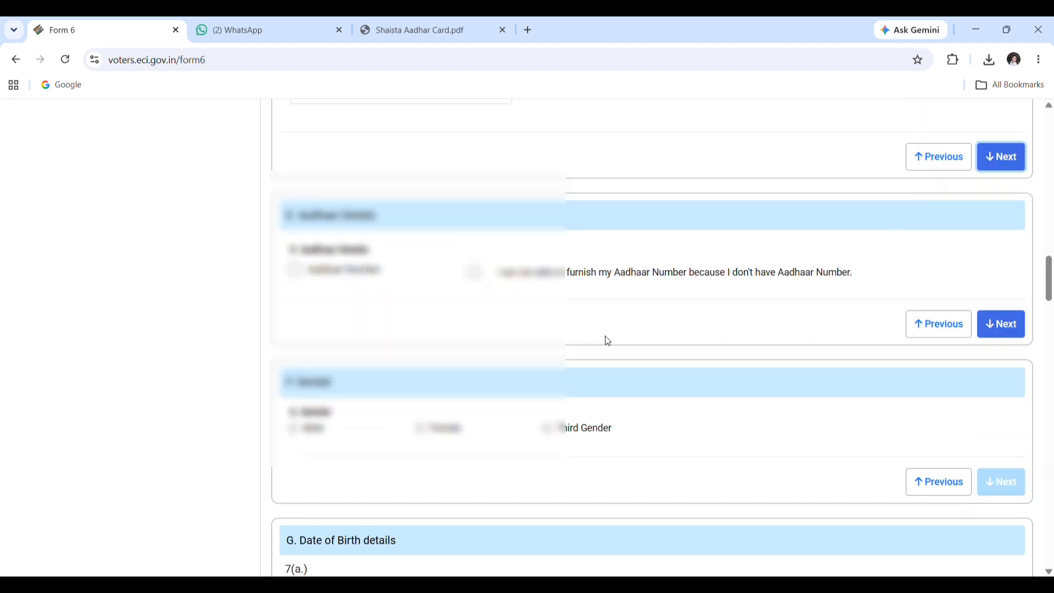
Choose Aadhaar Number, enter the applicant's Aadhaar number, and continue to Gender
click(299, 272)
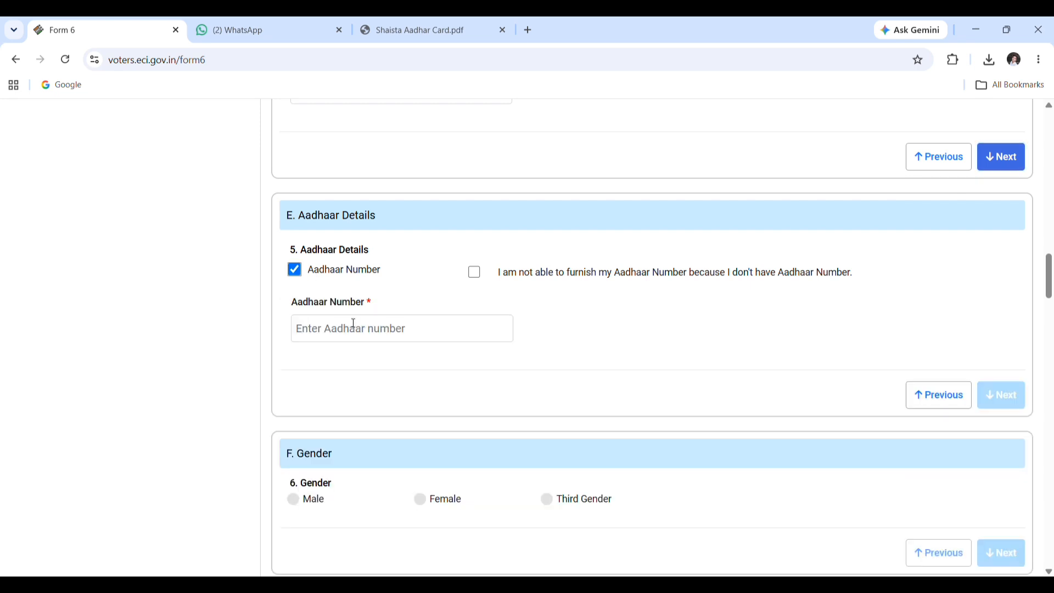
click(358, 333)
text(•••••)
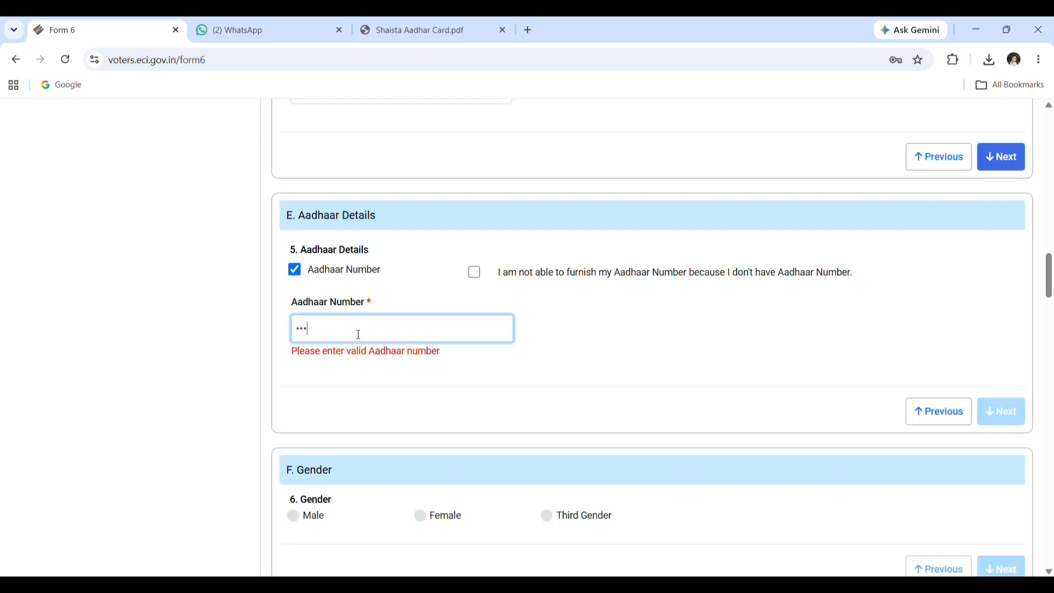
text(•••••••)
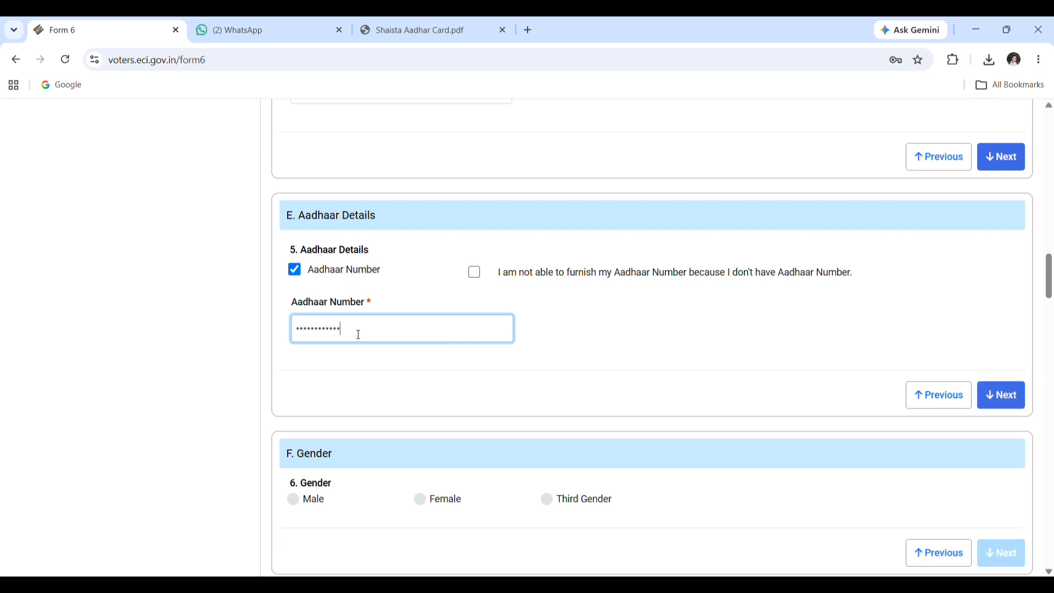
click(993, 395)
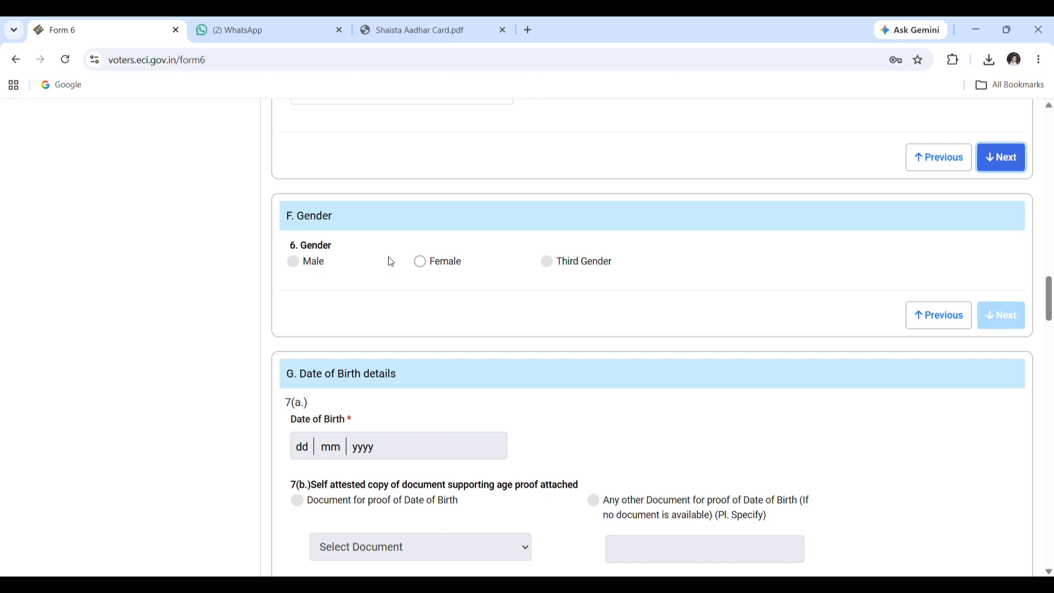
Set gender to Female and attach an Aadhaar Card file as date-of-birth proof
click(423, 264)
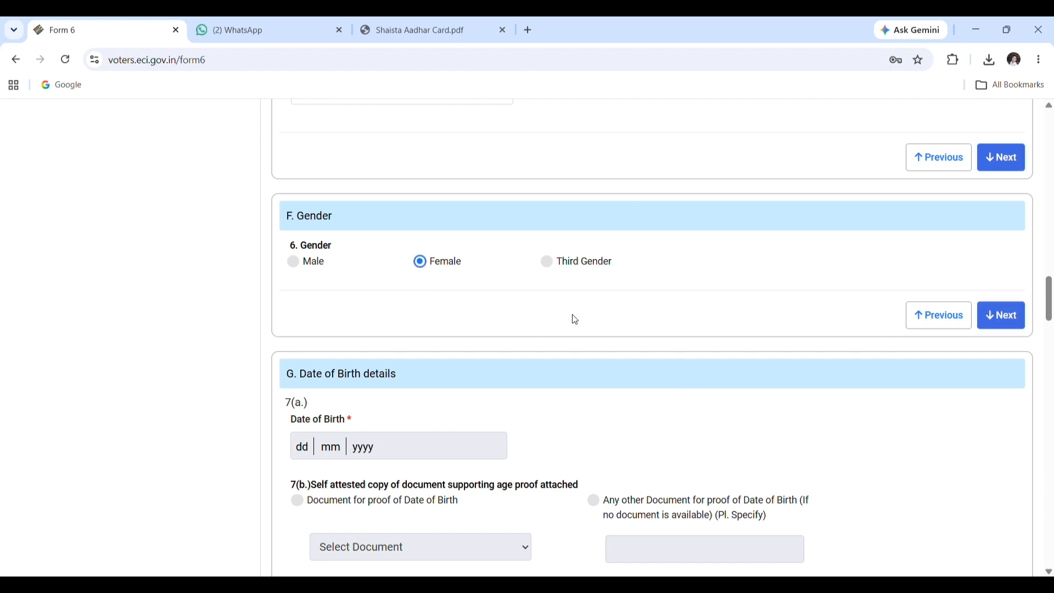
click(1002, 322)
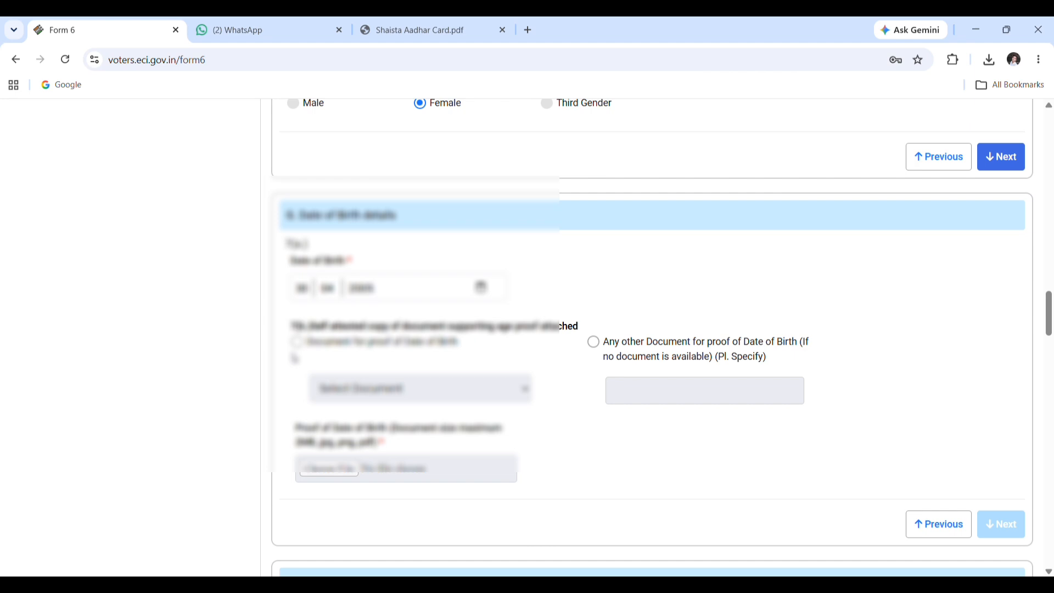
click(294, 345)
click(297, 343)
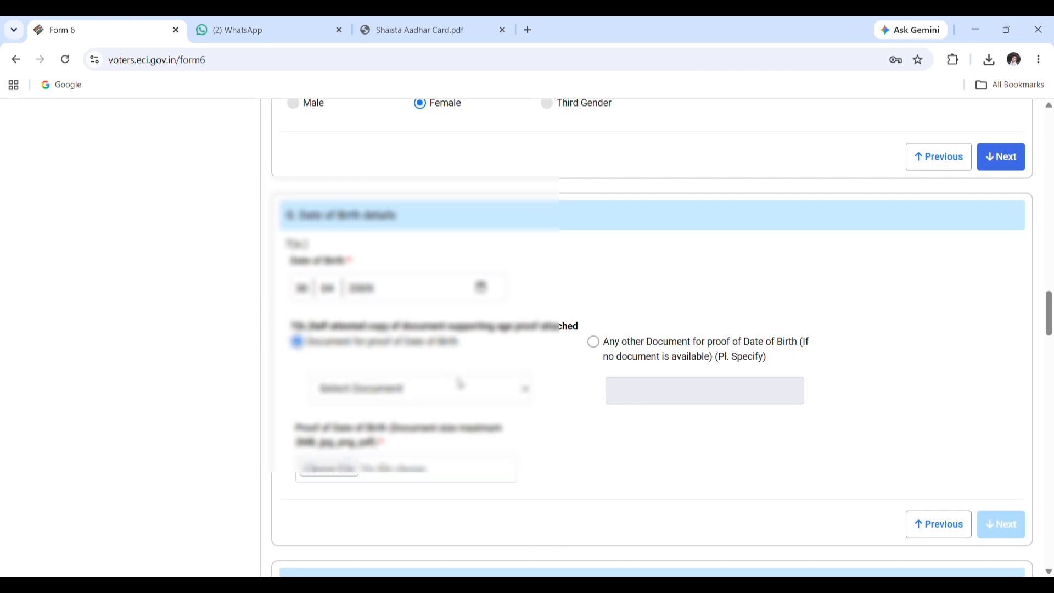
click(491, 395)
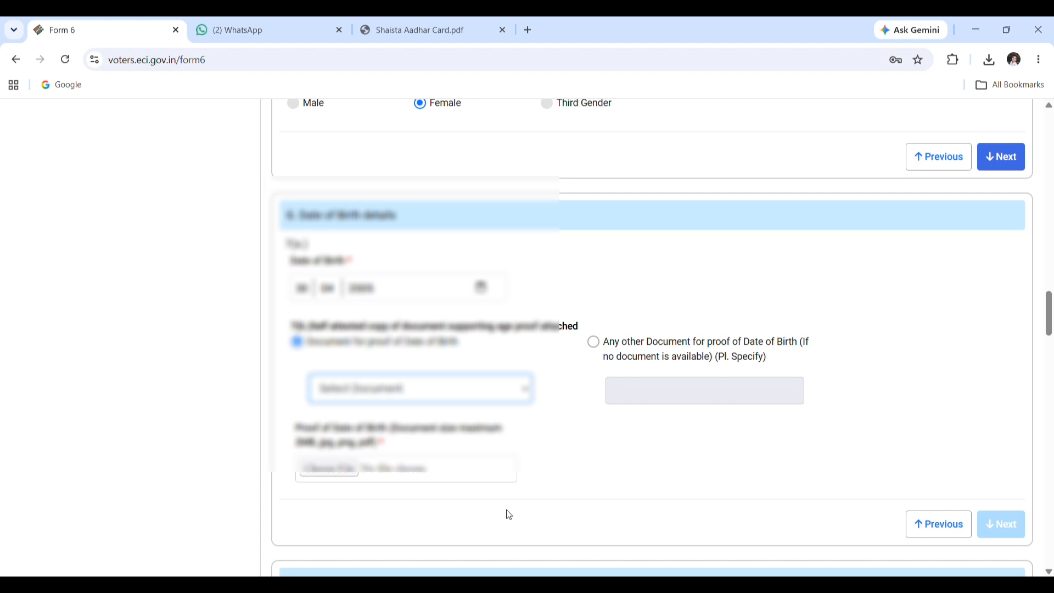
click(468, 526)
click(340, 478)
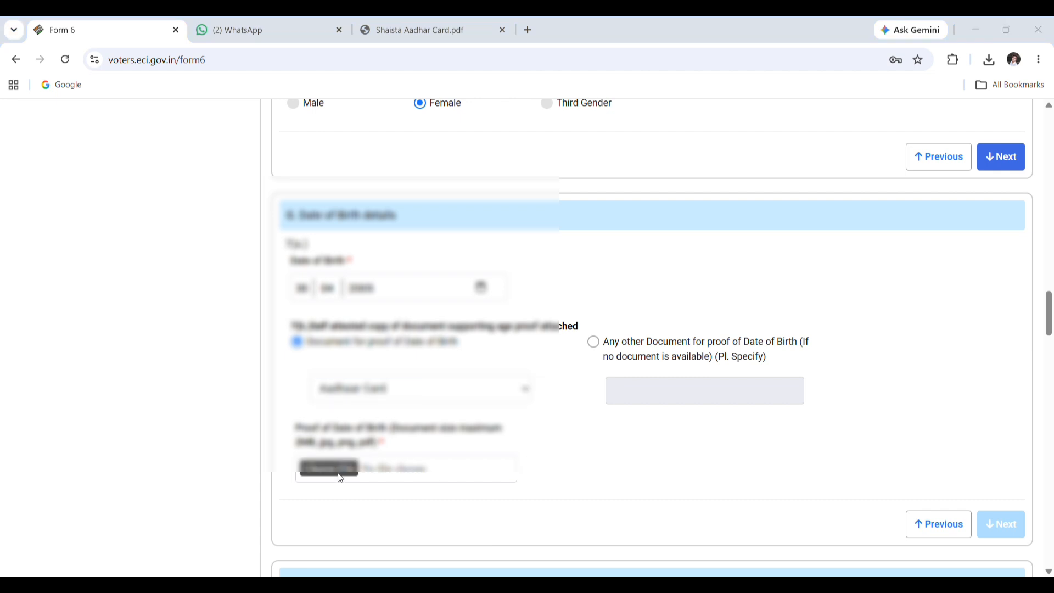
scroll(575, 490, down, 2)
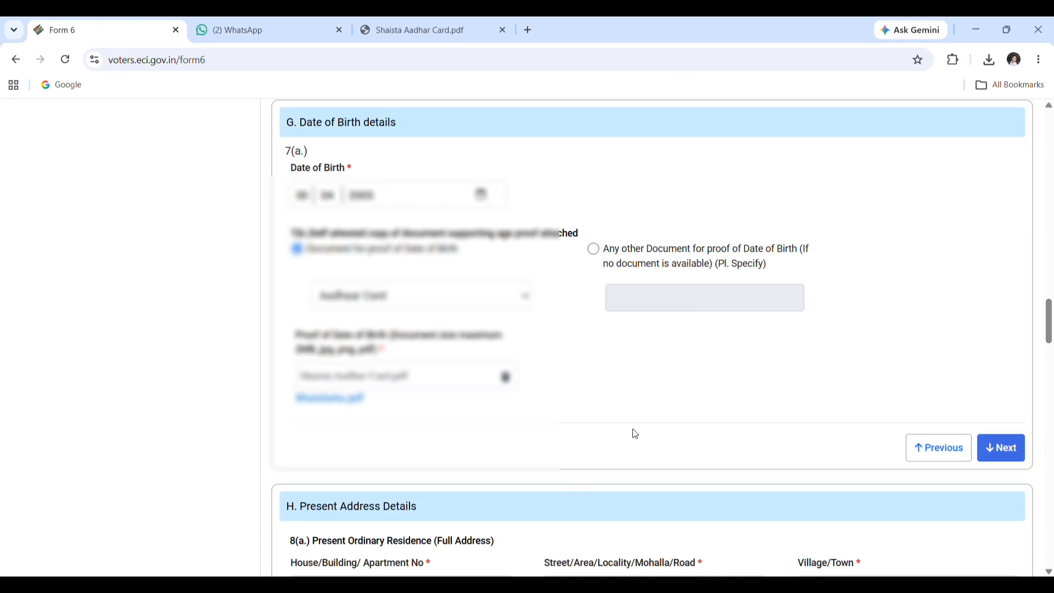
click(1005, 450)
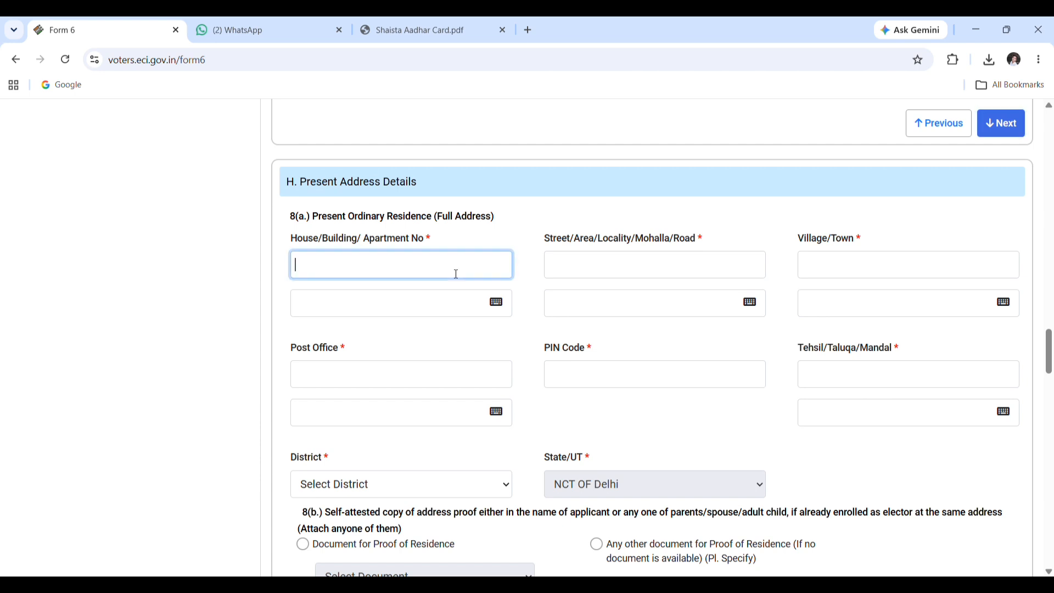
Enter the present address and attach an Aadhaar Card file as residence proof
text(F-6)
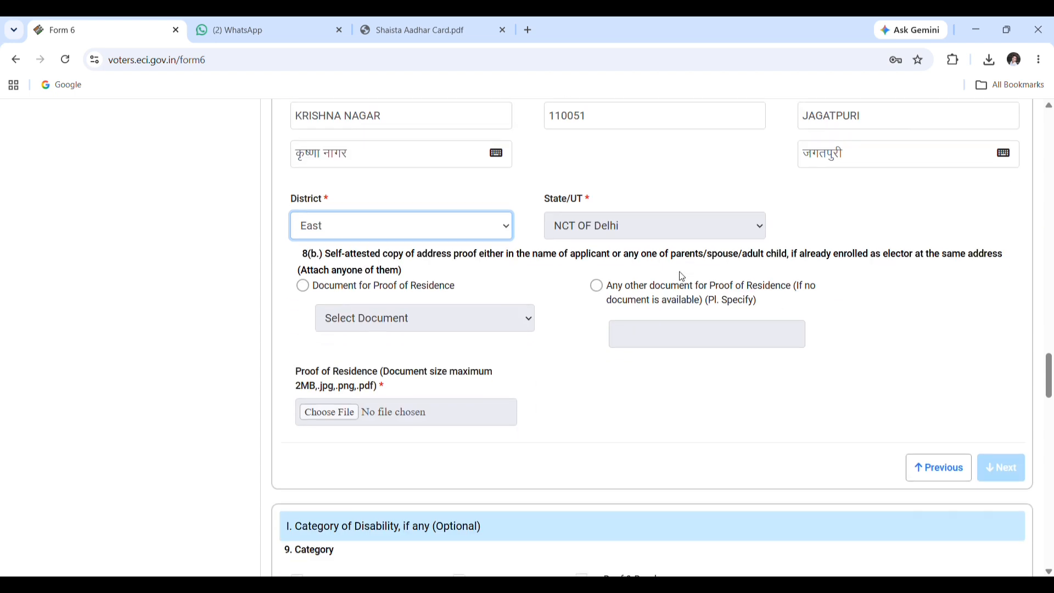
scroll(680, 263, down, 1)
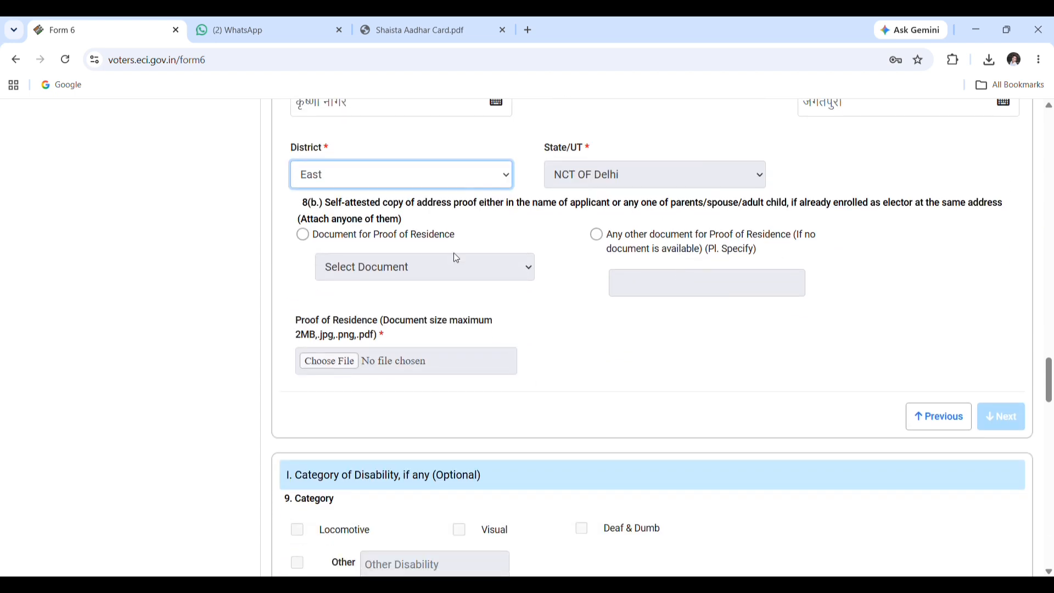
click(303, 235)
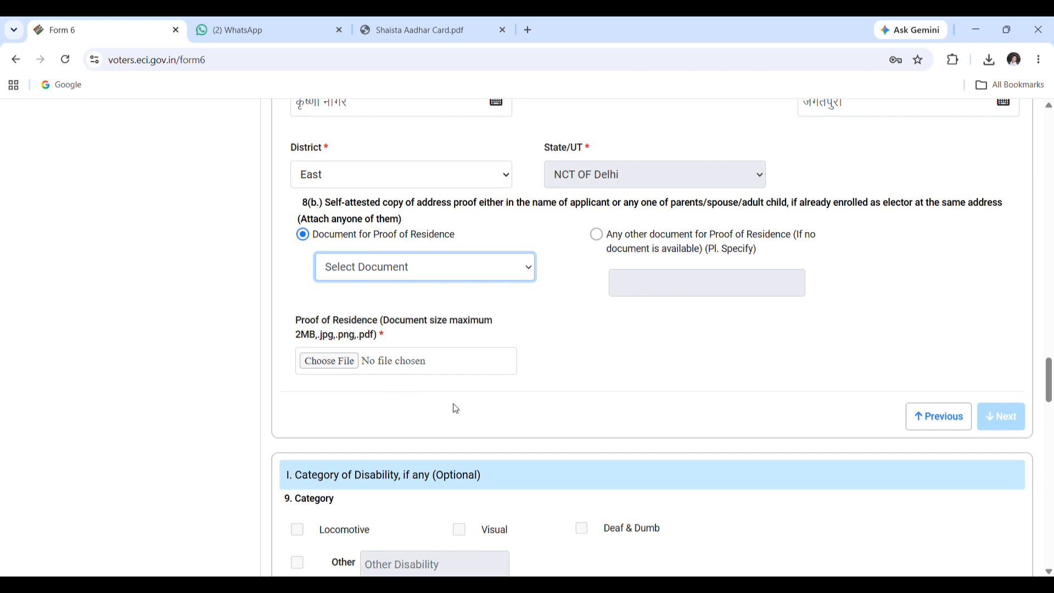
click(417, 426)
click(343, 359)
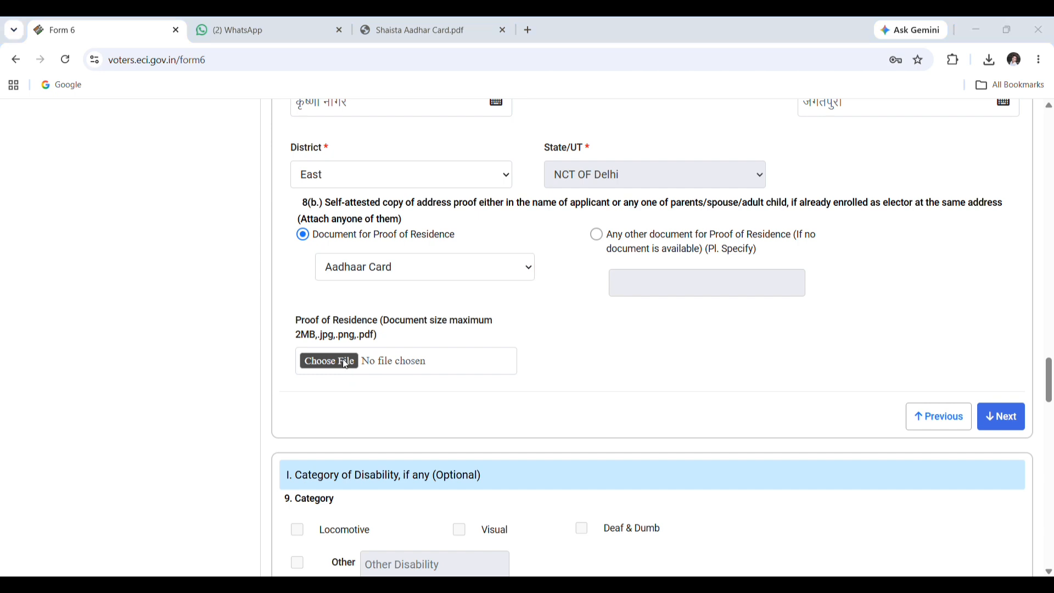
double_click(343, 361)
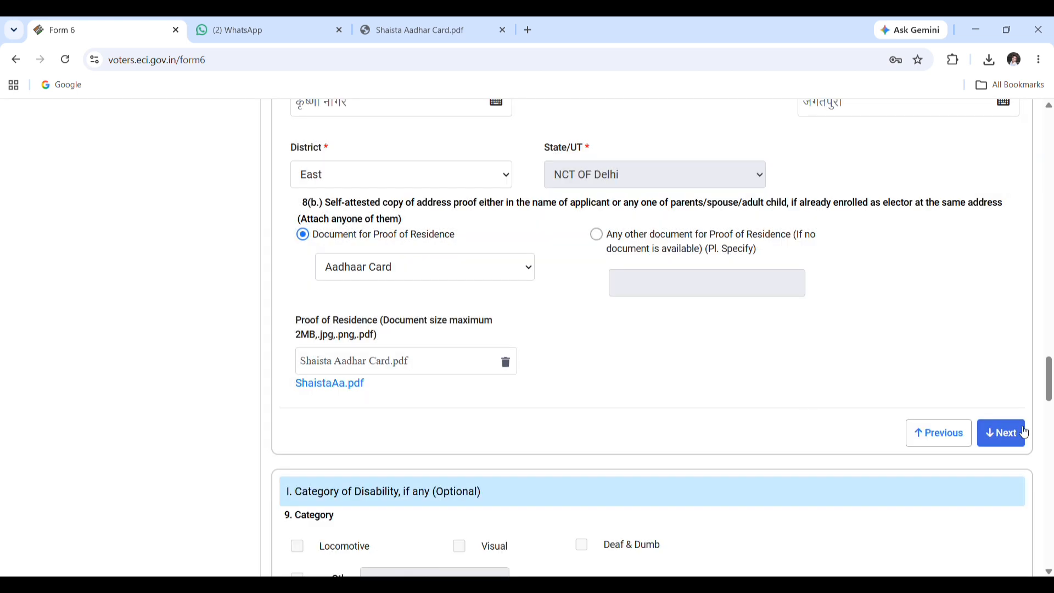
click(1024, 433)
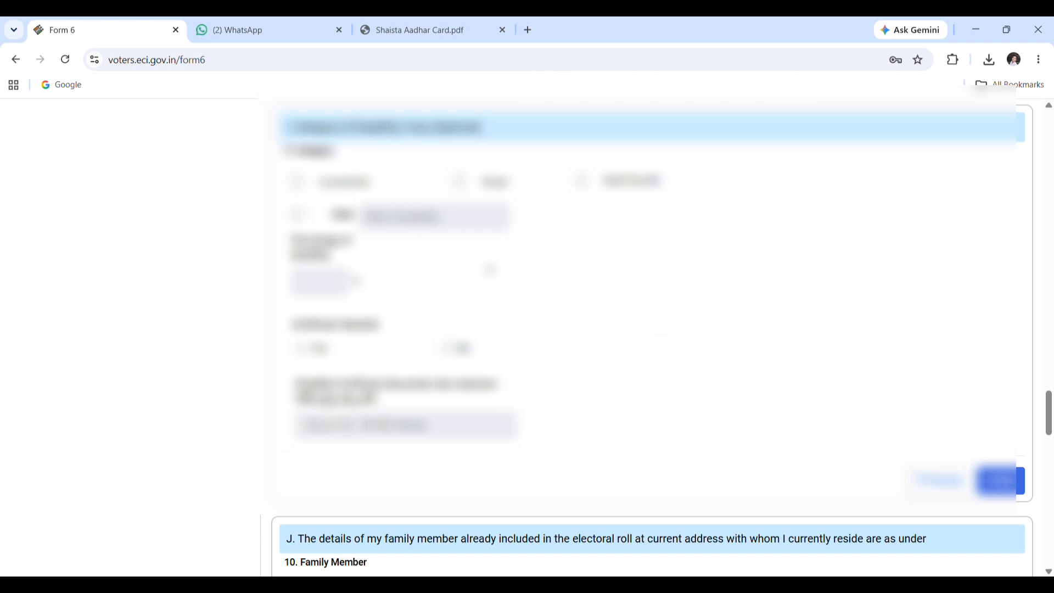
click(449, 348)
scroll(809, 412, down, 5)
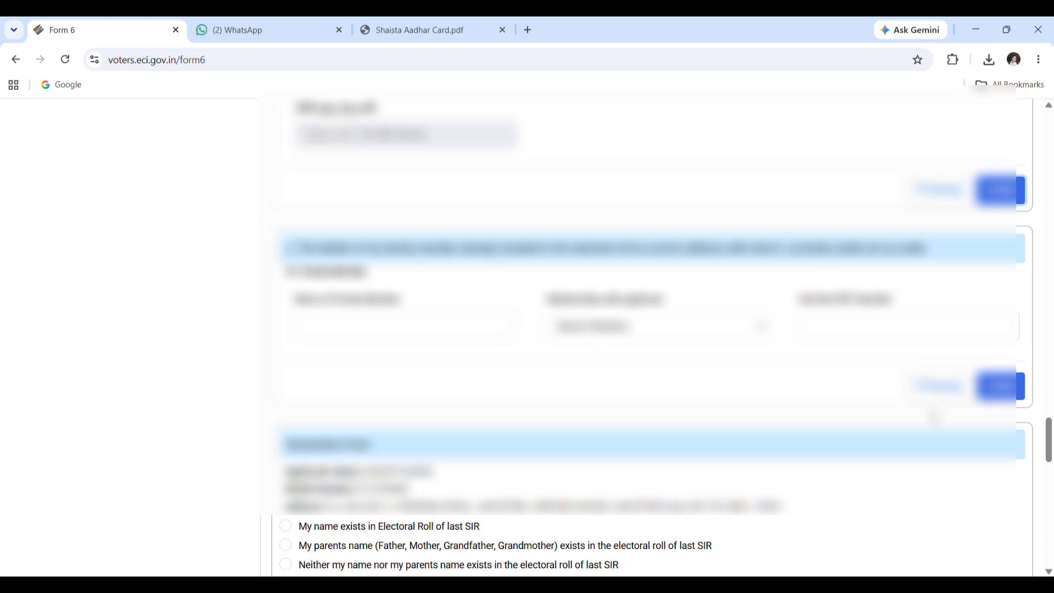
scroll(935, 418, down, 4)
scroll(935, 418, down, 2)
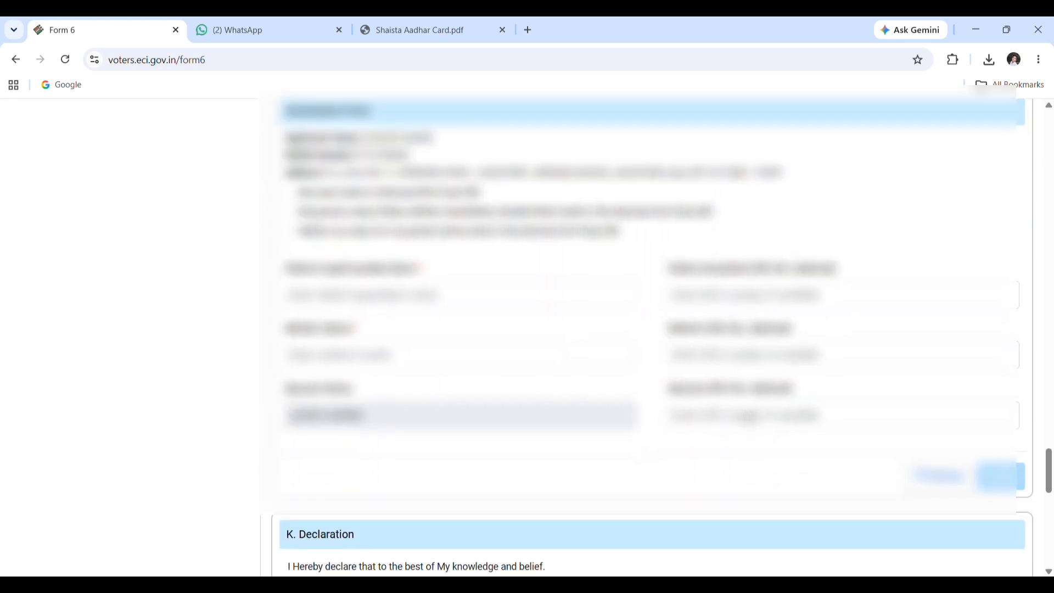
scroll(652, 335, up, 2)
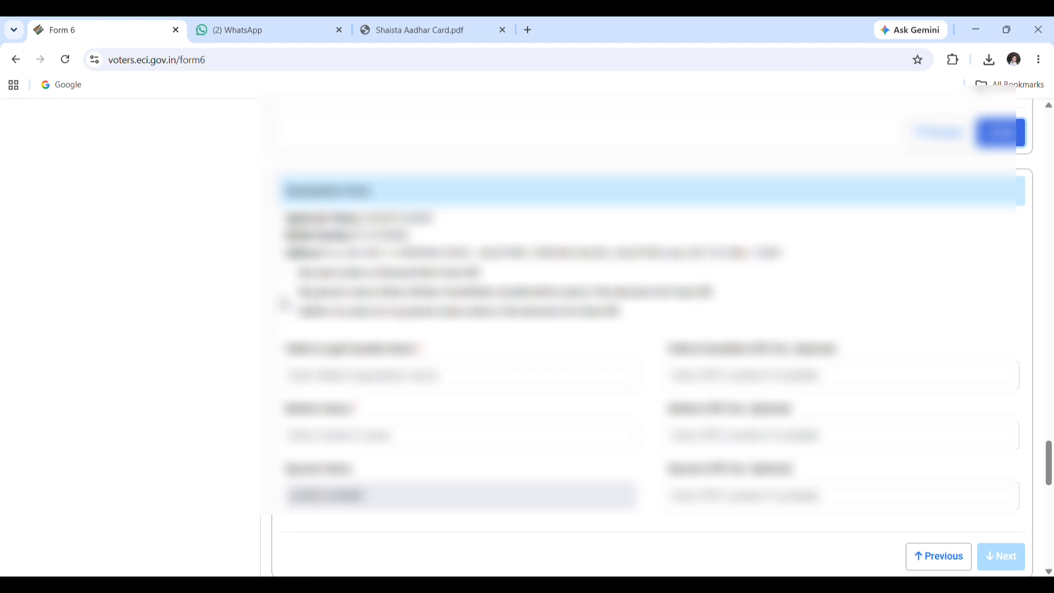
Search the 2002 electoral roll for a relative's entry, choosing the state
click(290, 295)
scroll(315, 299, down, 3)
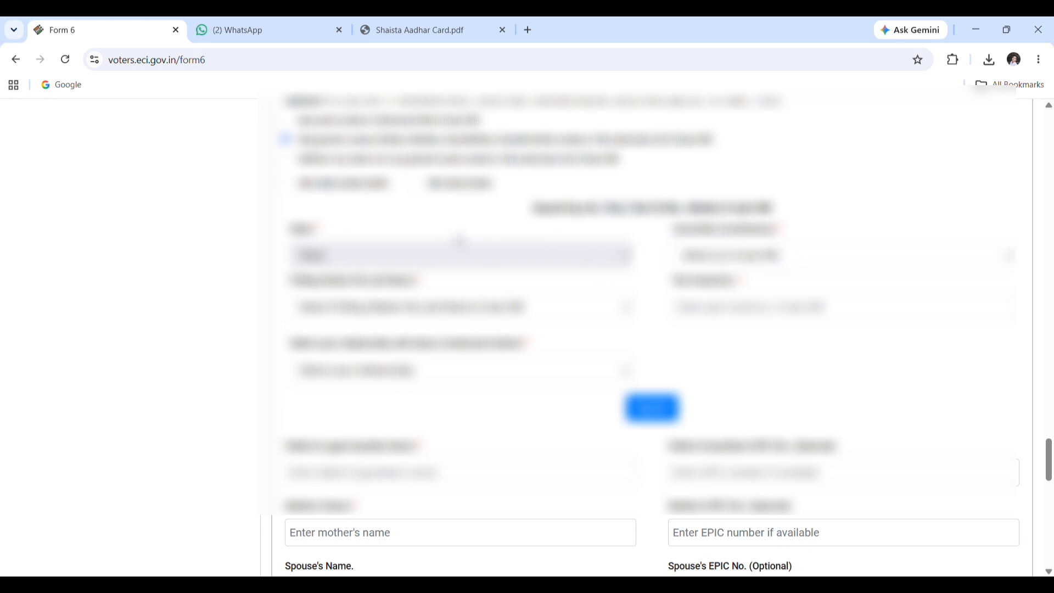
scroll(451, 236, up, 1)
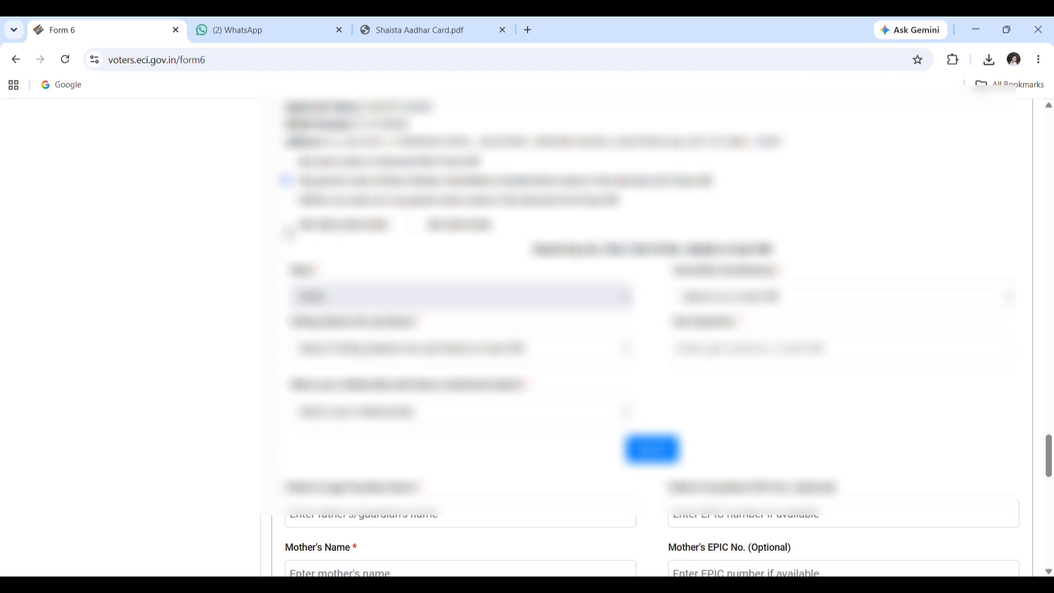
click(286, 226)
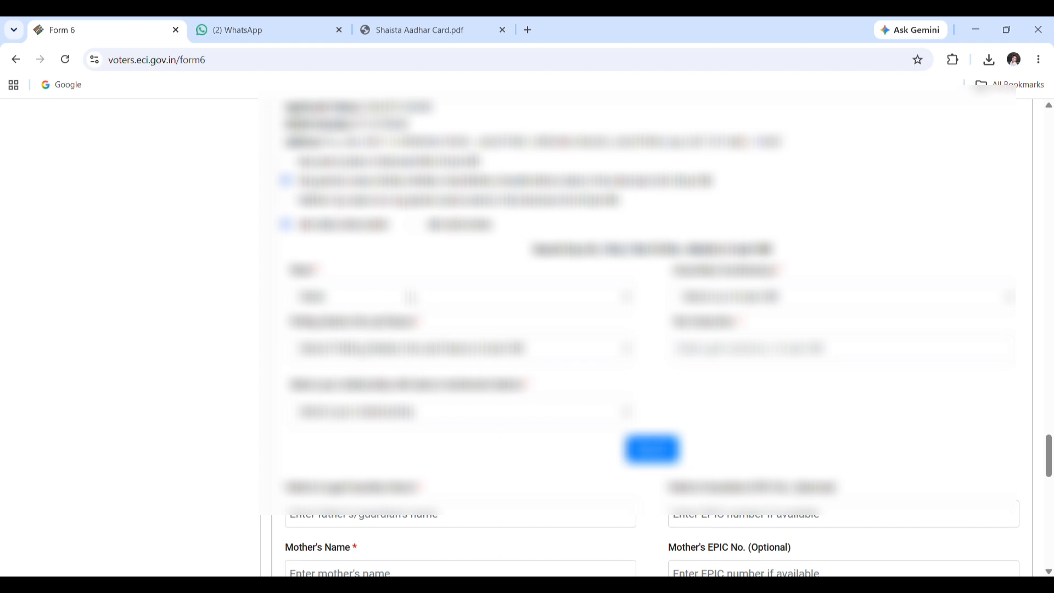
click(414, 299)
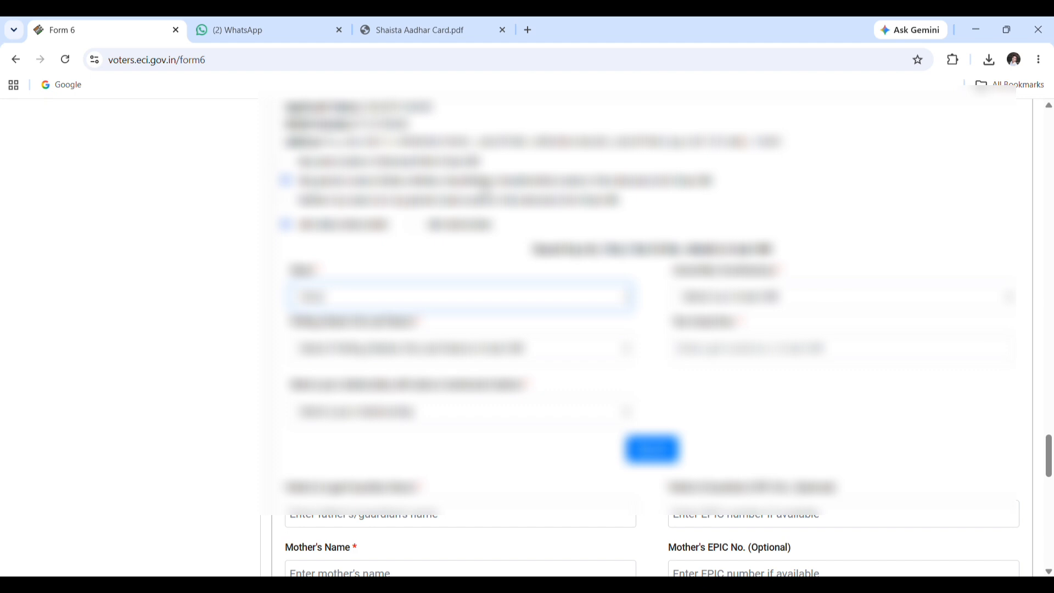
click(486, 188)
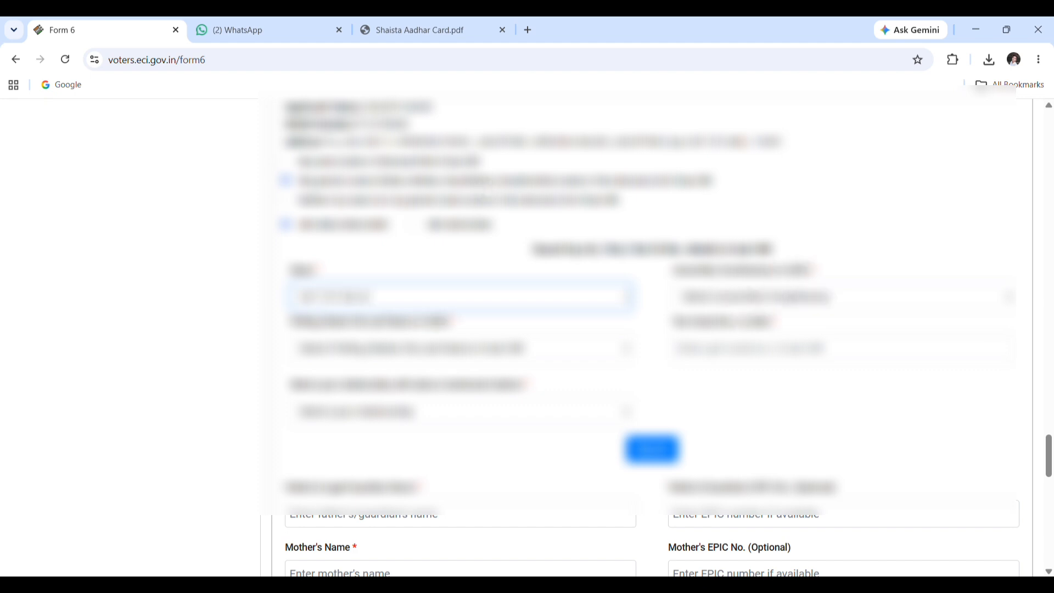
click(801, 297)
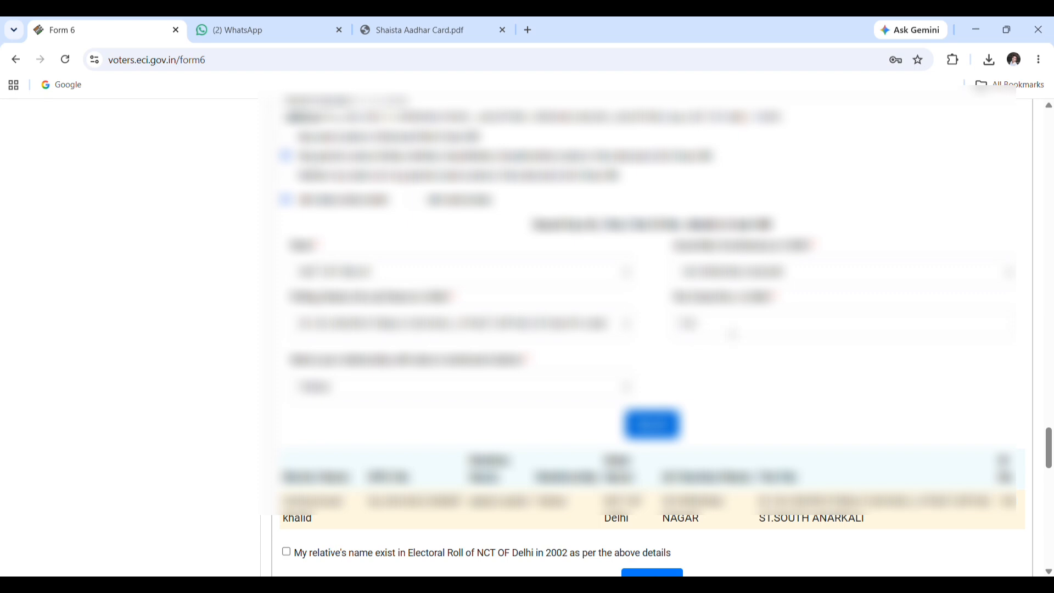
Confirm the relative's name exists in the 2002 roll and continue with that entry
scroll(733, 333, down, 1)
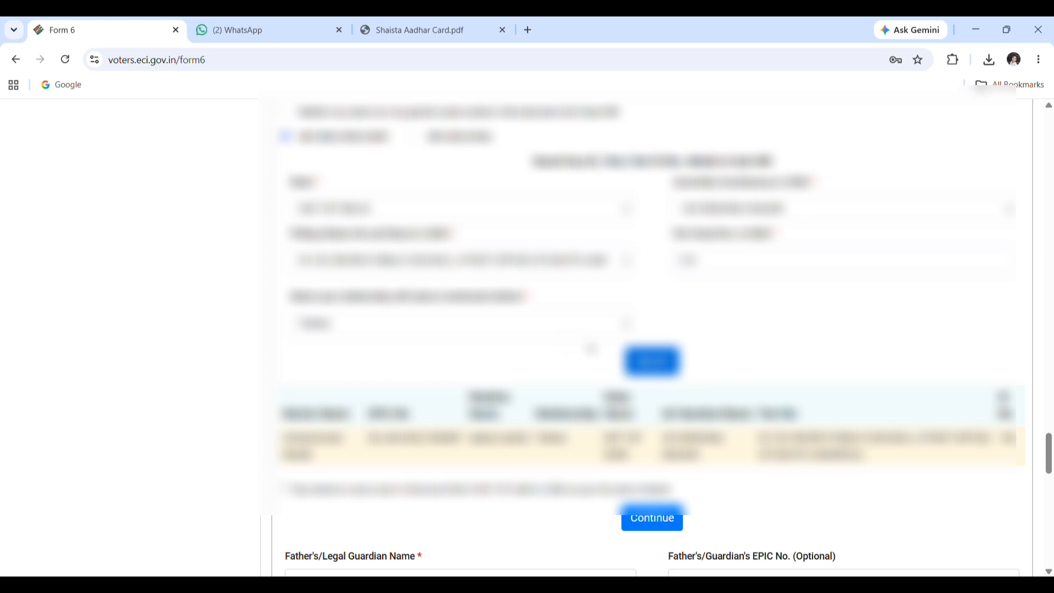
scroll(549, 373, down, 1)
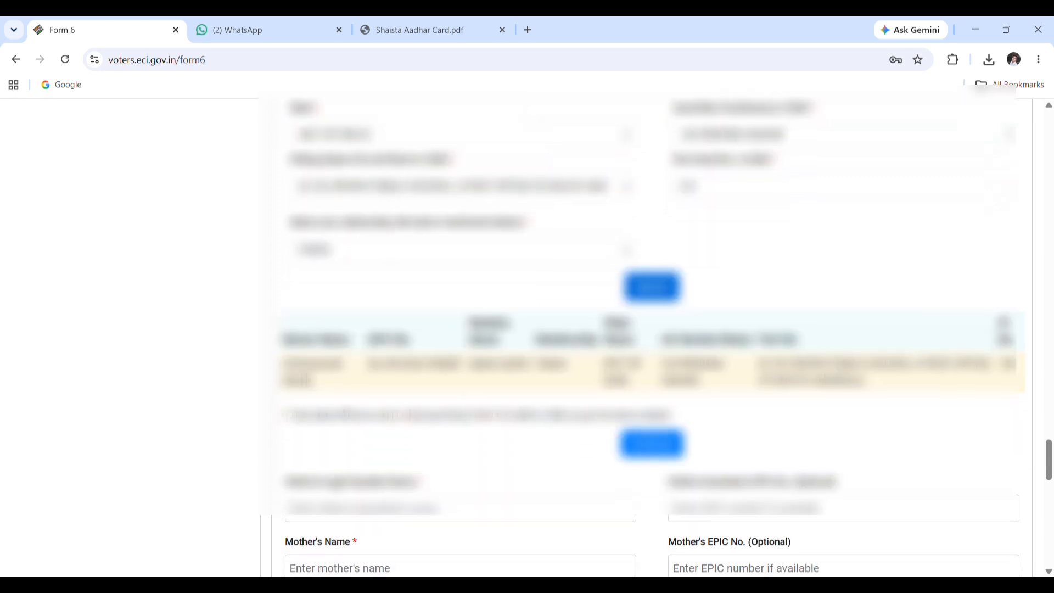
click(287, 414)
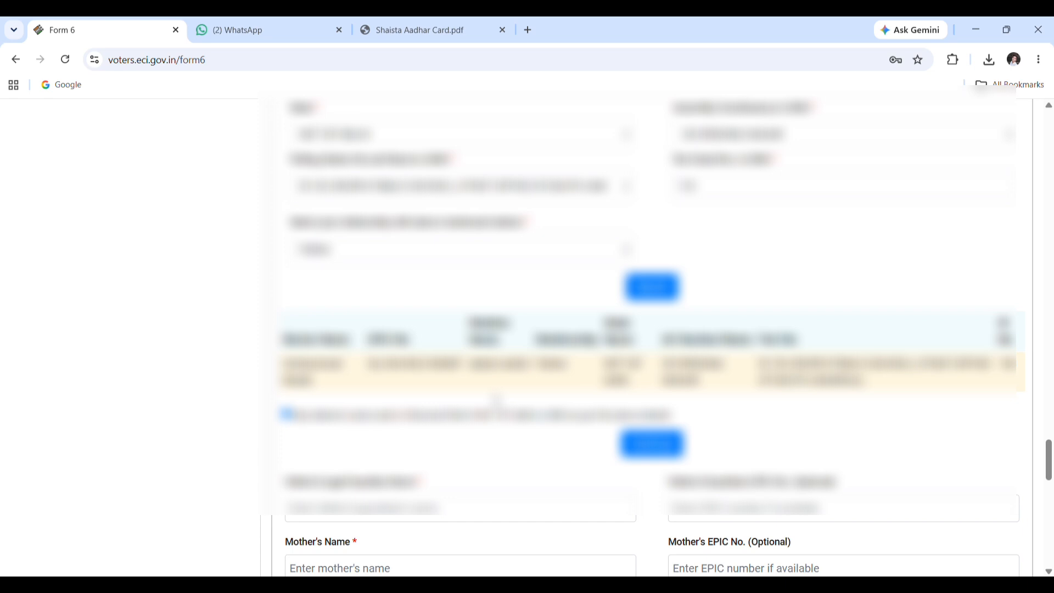
scroll(496, 400, down, 1)
click(654, 372)
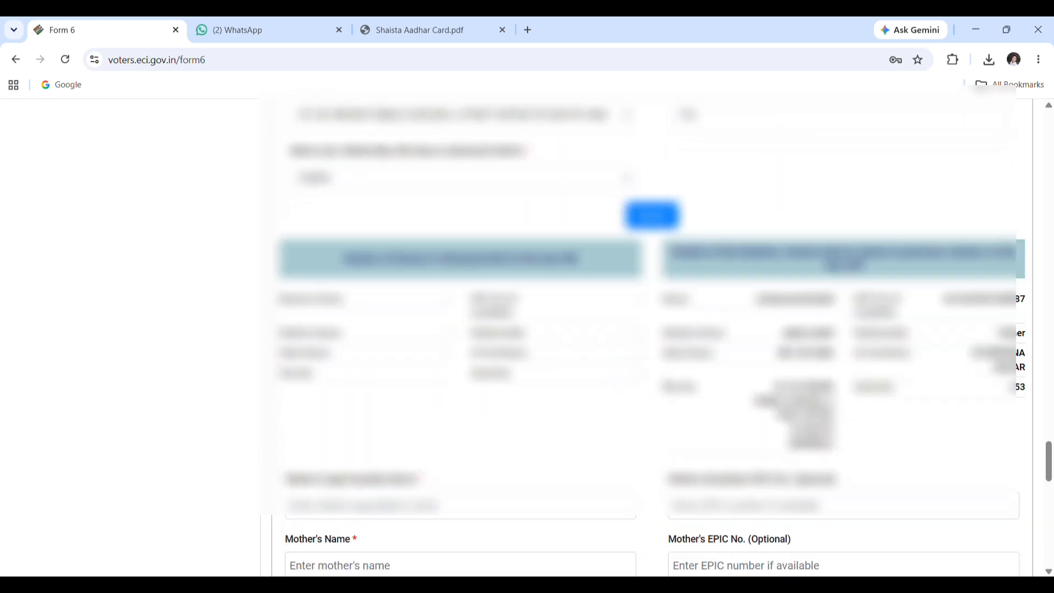
scroll(859, 385, down, 1)
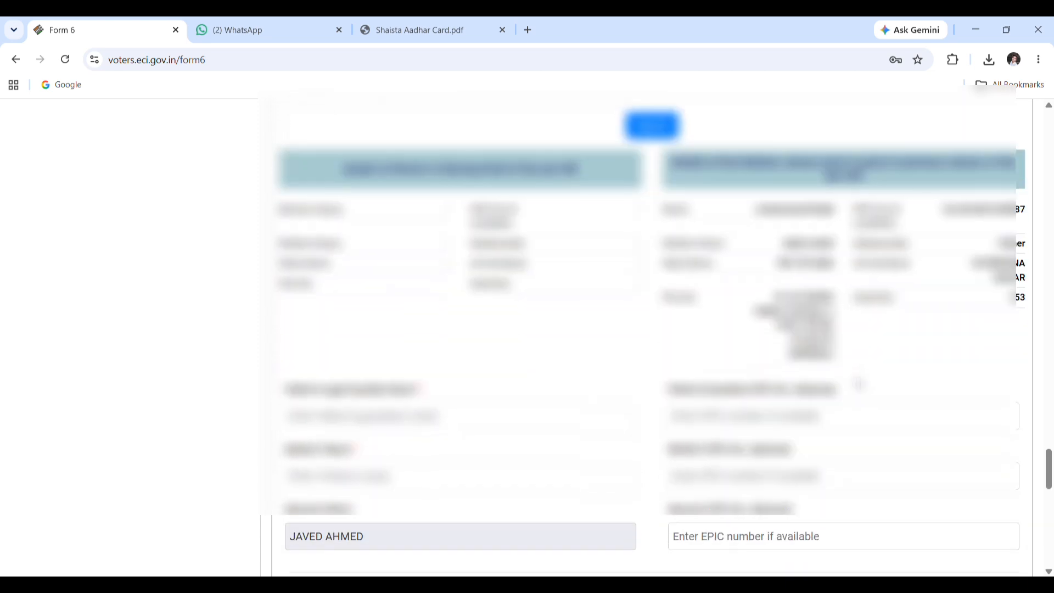
scroll(859, 384, down, 3)
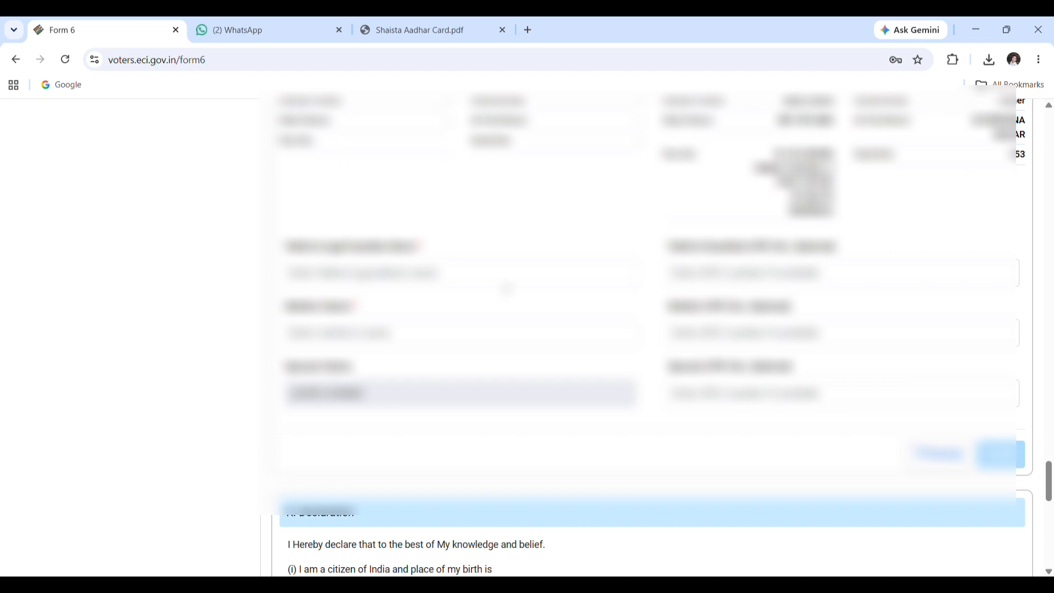
Fill the father's/guardian name and relatives' EPIC fields, then scroll to K. Declaration
click(483, 282)
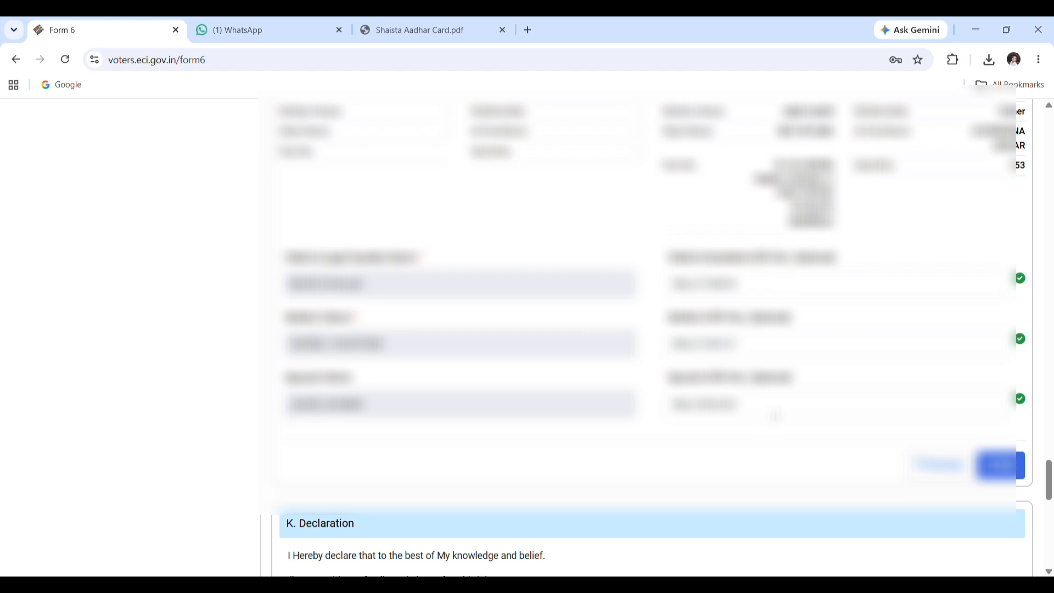
scroll(774, 415, down, 1)
scroll(1019, 419, down, 5)
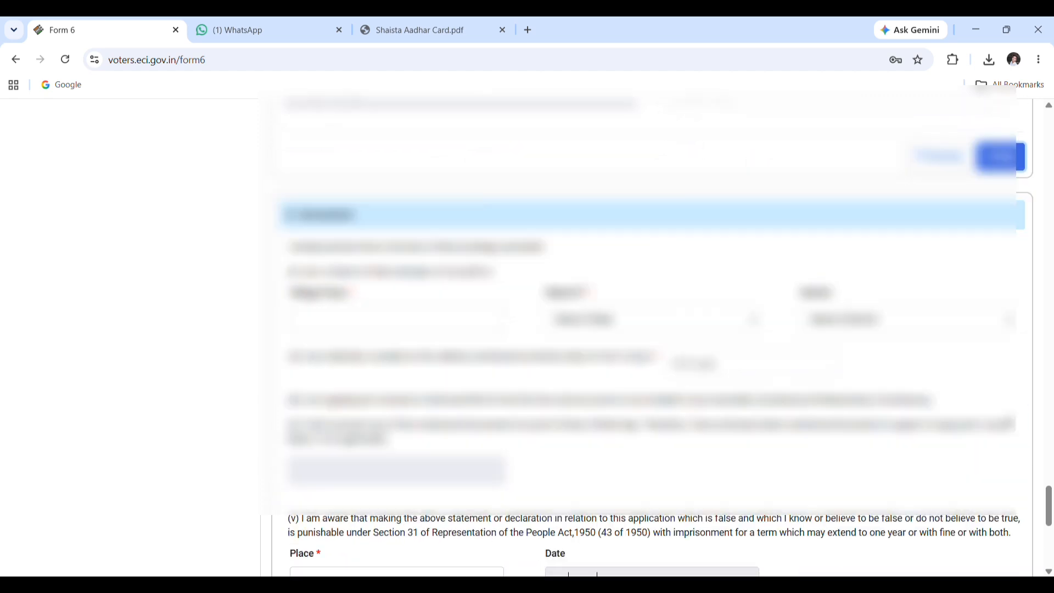
scroll(881, 420, down, 1)
Enter the birthplace village or town and pick its state and district
click(473, 306)
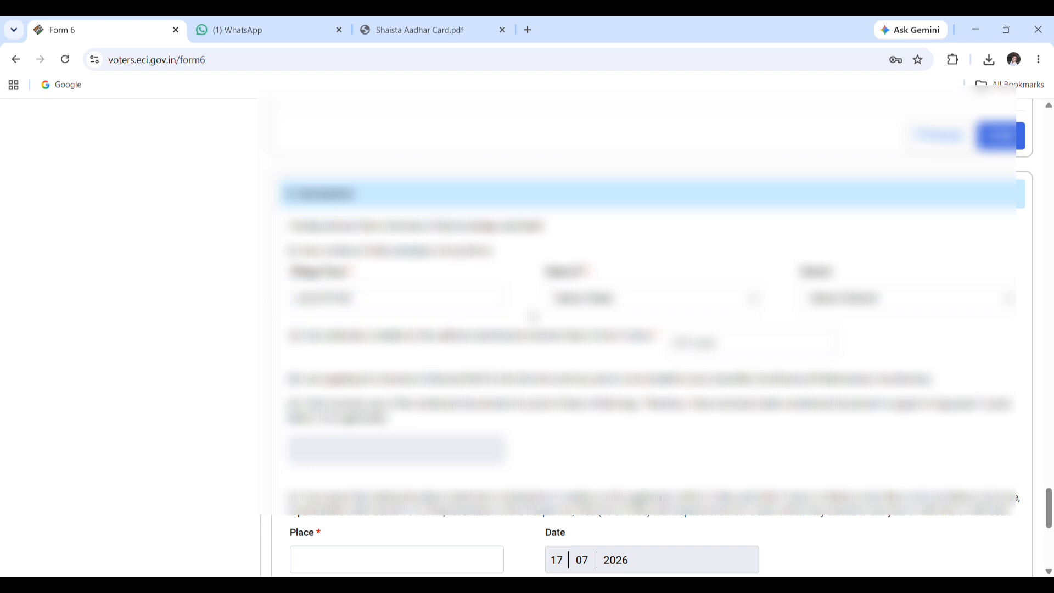
click(596, 303)
click(761, 307)
click(855, 303)
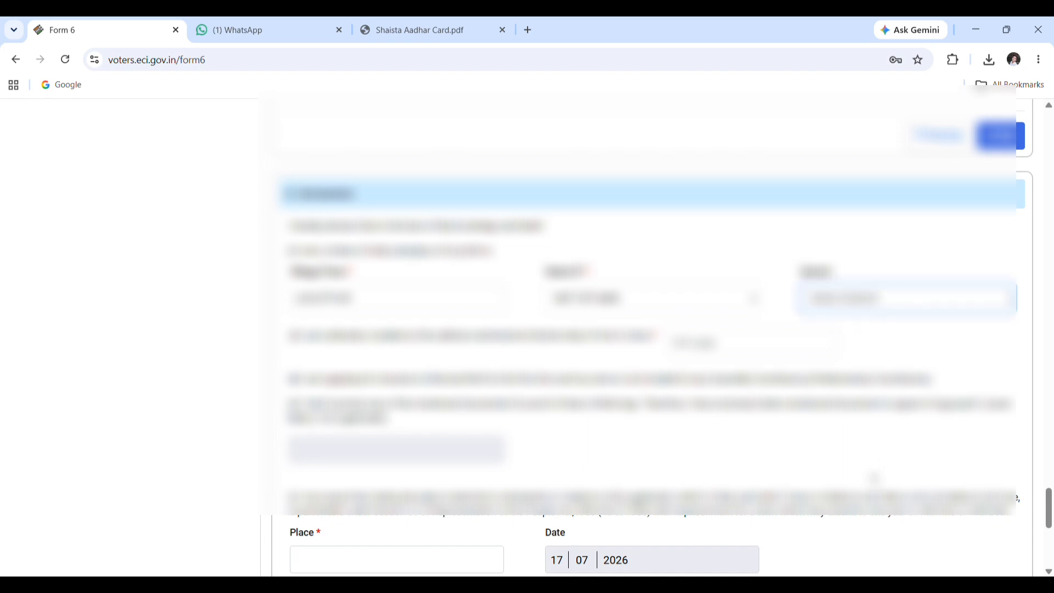
click(865, 384)
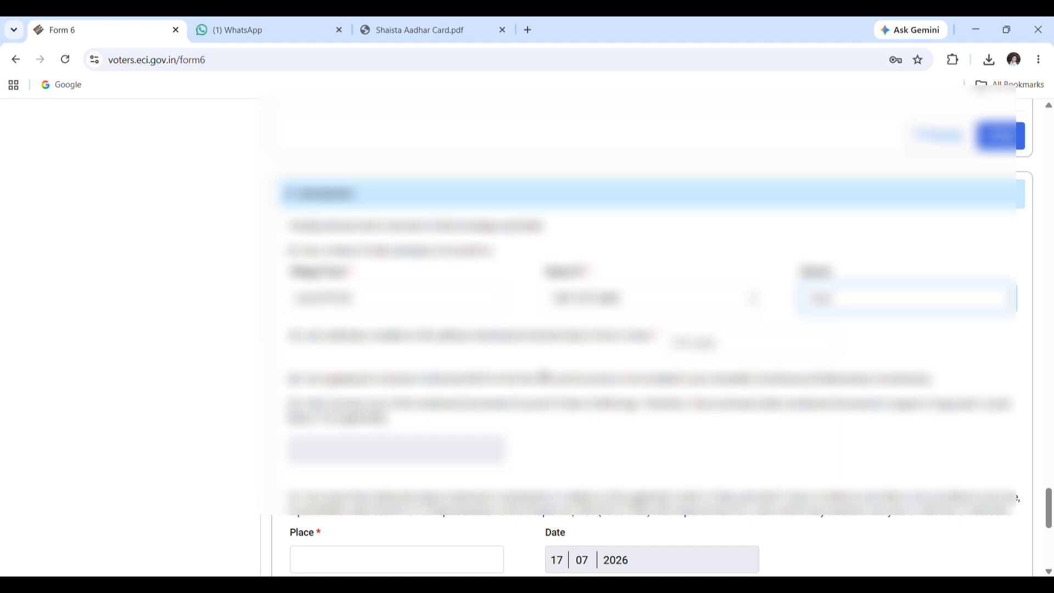
Pick the residence-since month and enter Delhi as the place of declaration
click(691, 346)
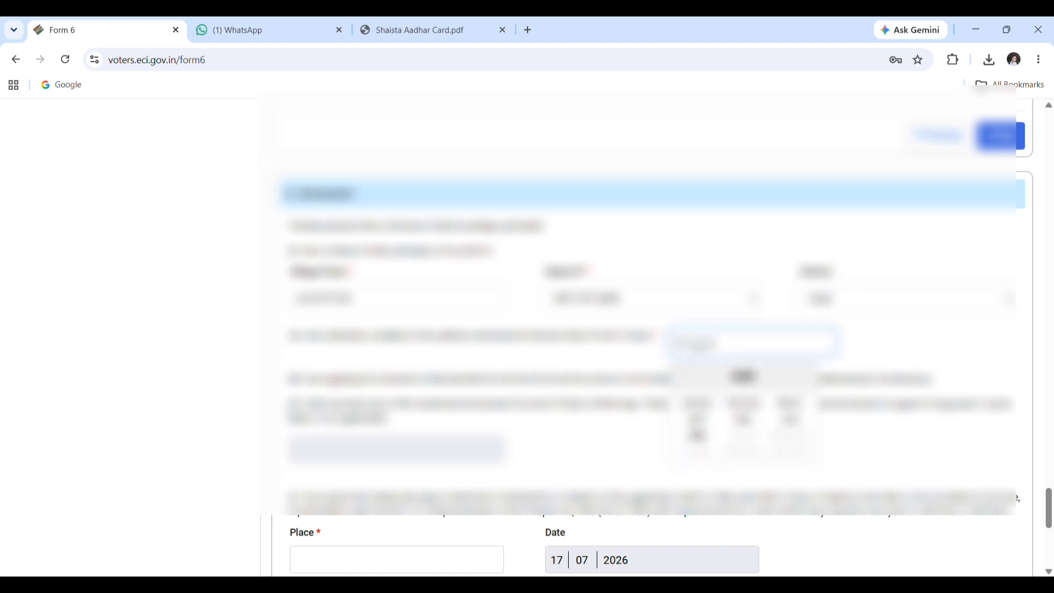
click(695, 404)
scroll(696, 403, down, 2)
scroll(625, 342, up, 1)
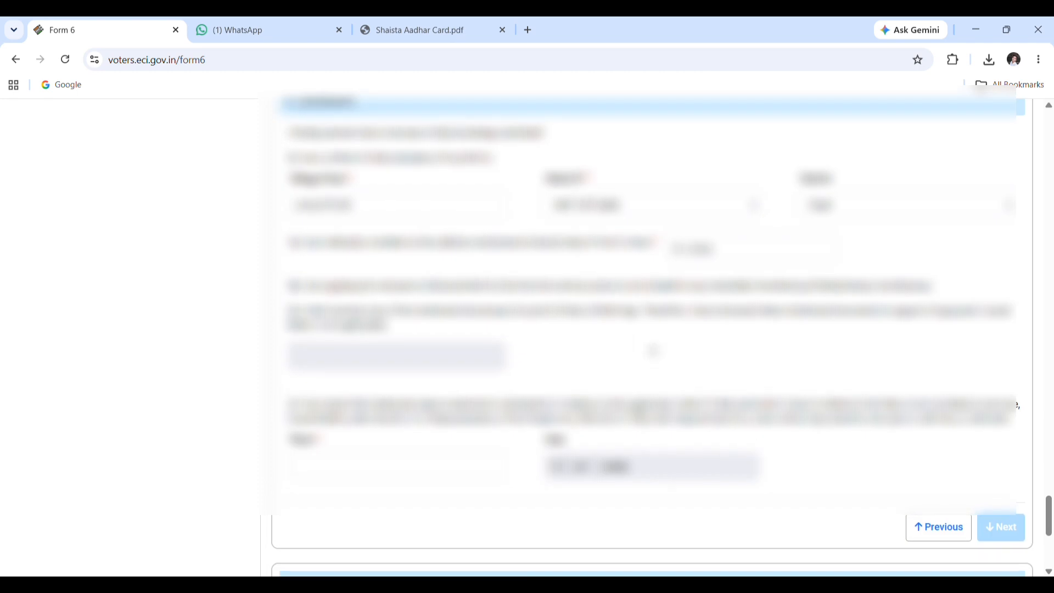
scroll(653, 350, down, 1)
click(395, 423)
text(Delhi)
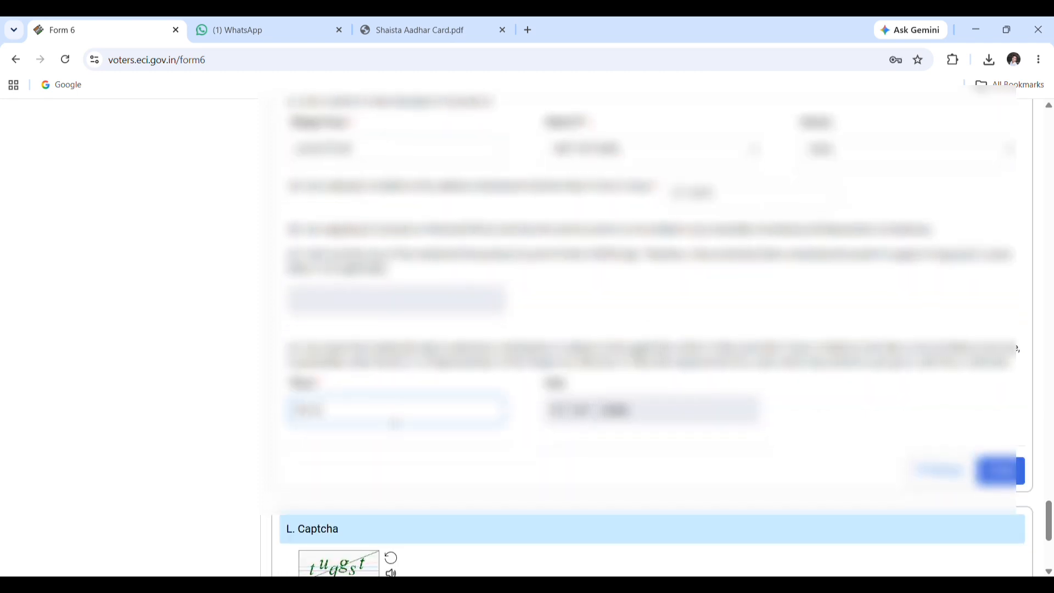
click(574, 442)
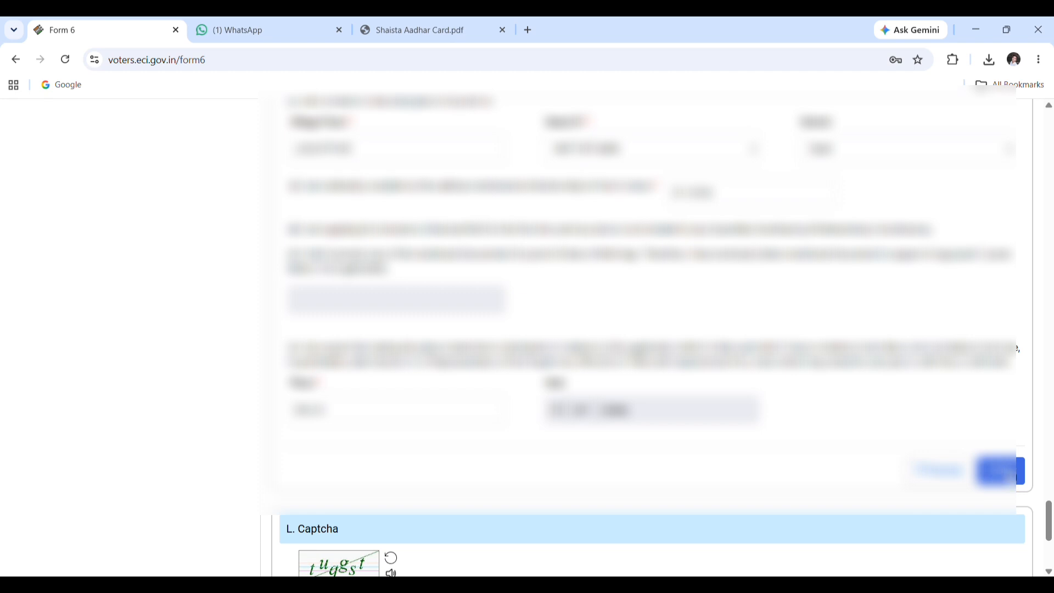
Enter the captcha text and verify it to request the mobile OTP
scroll(1014, 472, down, 5)
scroll(804, 391, up, 1)
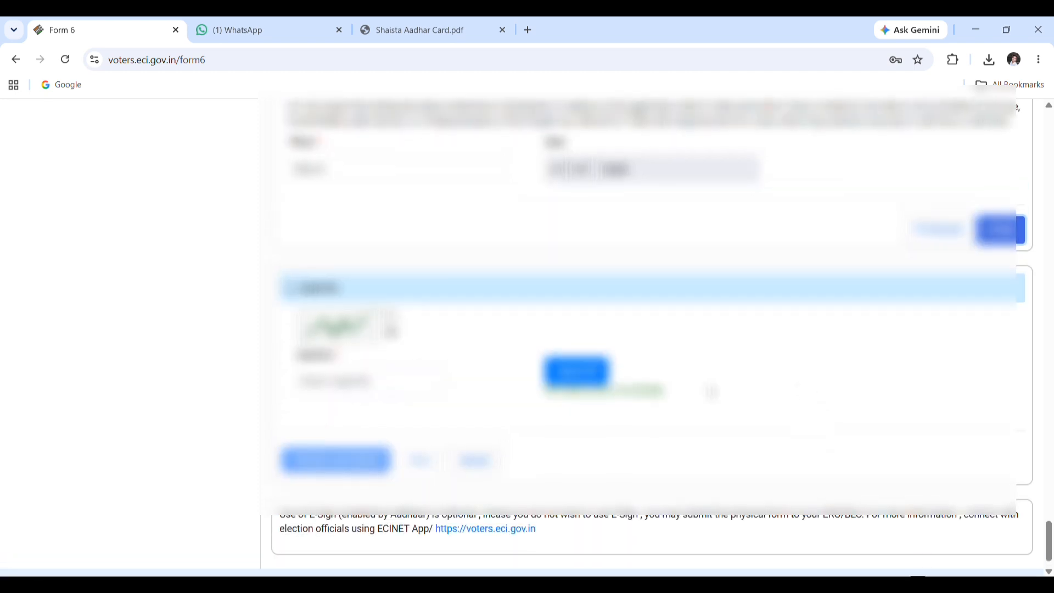
click(394, 371)
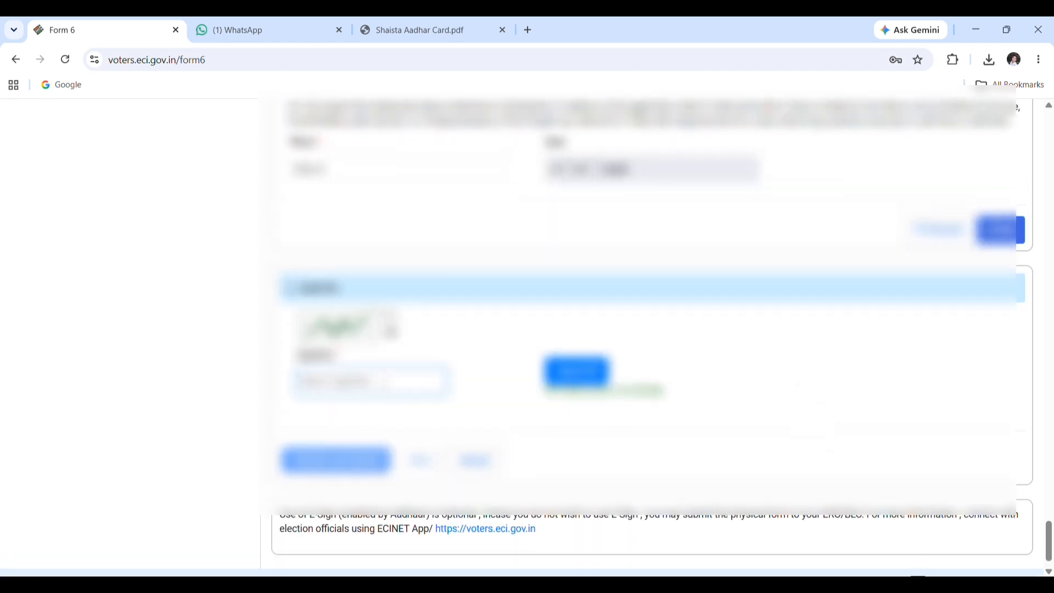
text(y)
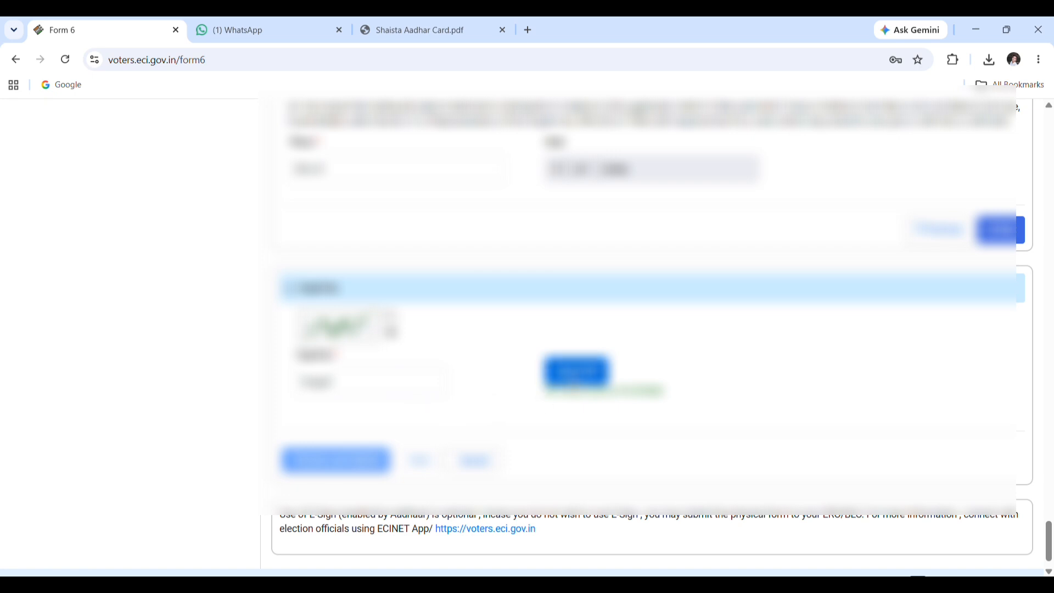
click(574, 380)
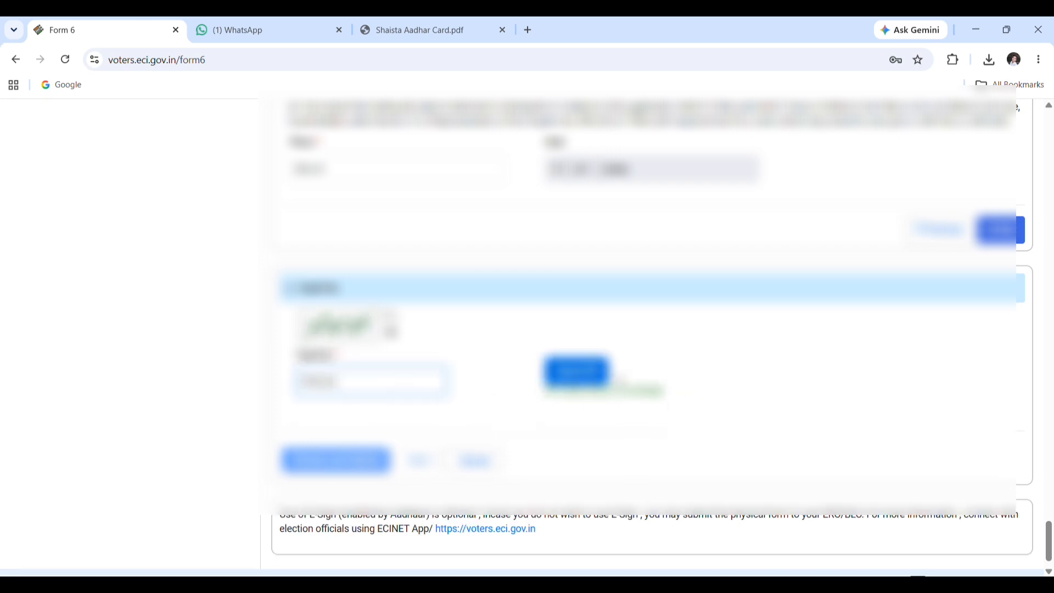
click(599, 378)
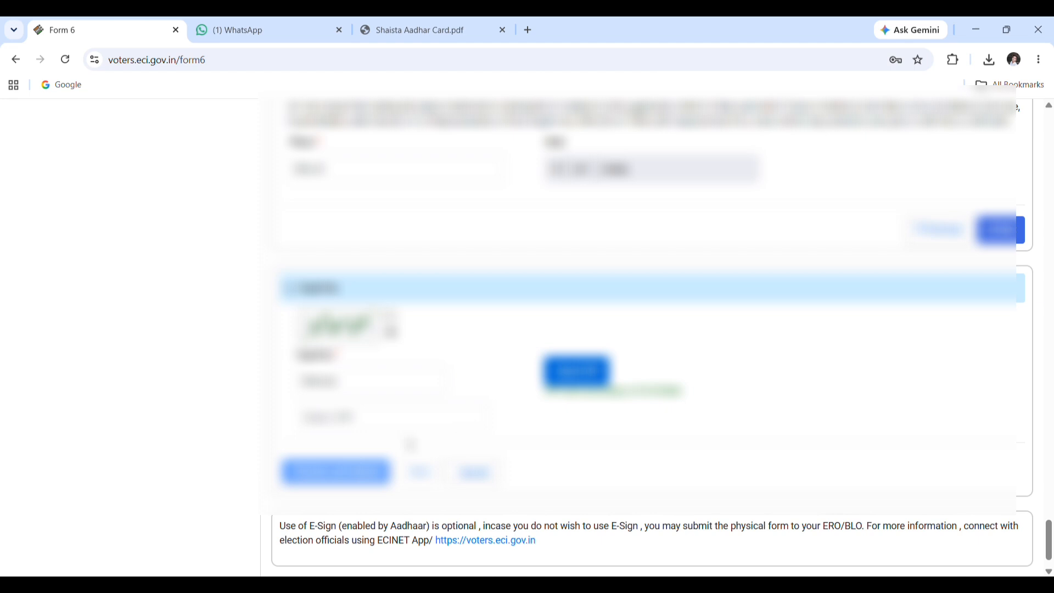
Enter the received mobile OTP and submit the form to open its preview
click(407, 433)
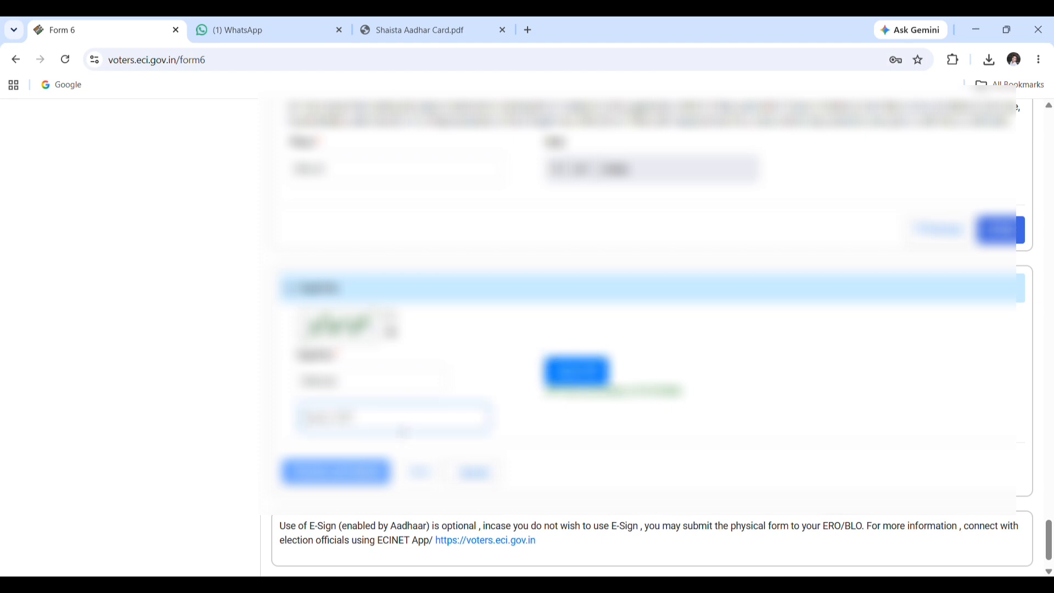
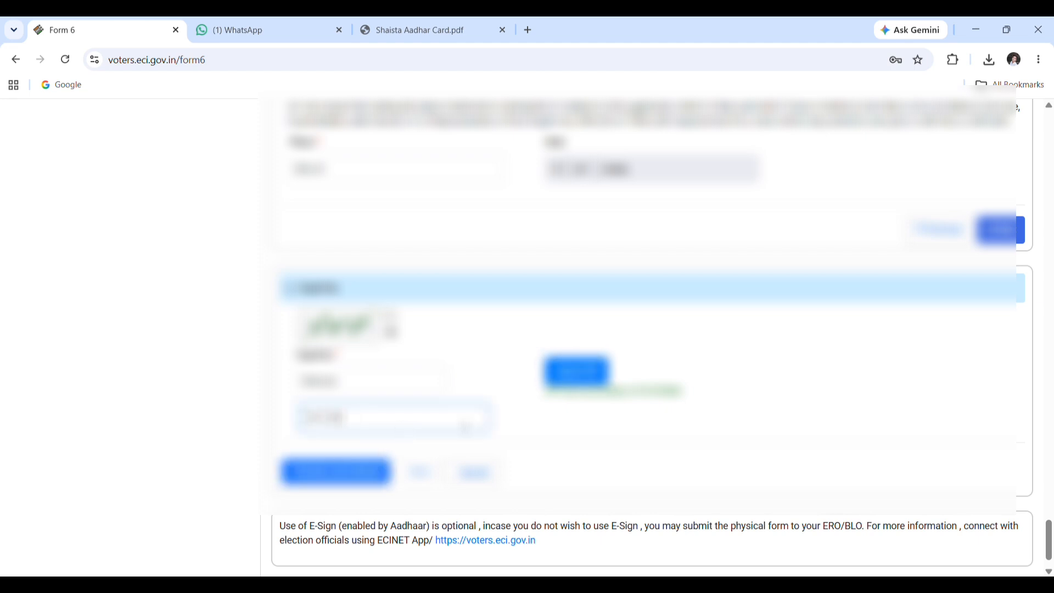
click(571, 447)
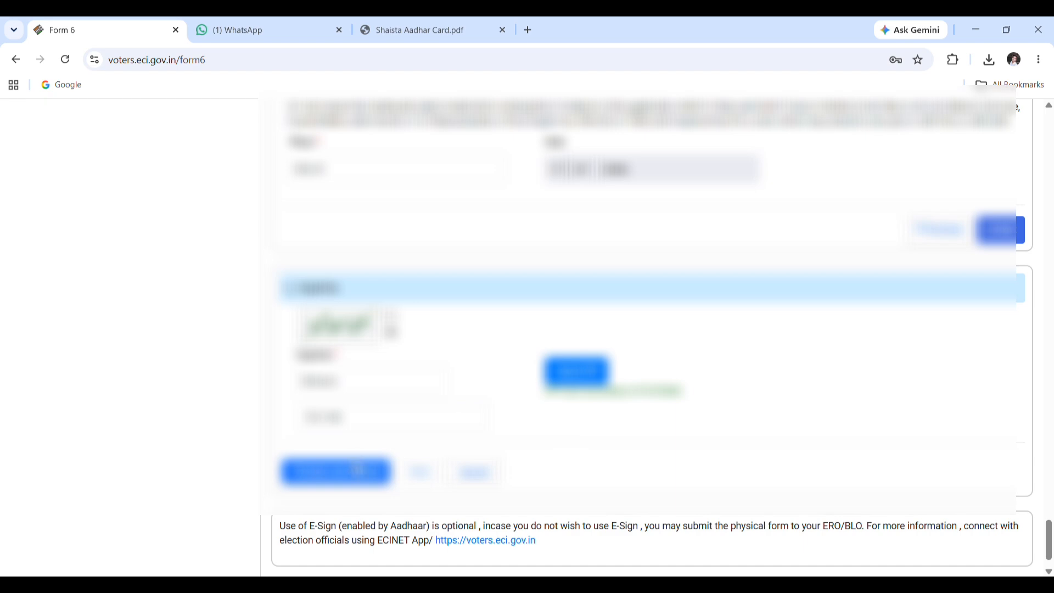
click(357, 471)
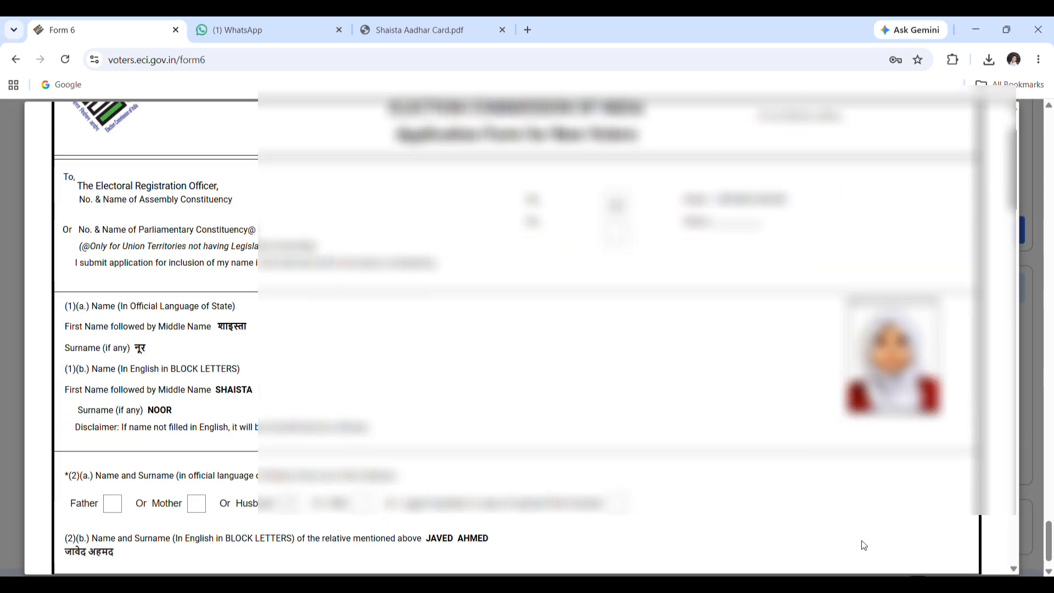
Scroll the Form 6 preview through relatives' names and EPIC details to the 17-07-2026 declaration
scroll(694, 375, down, 6)
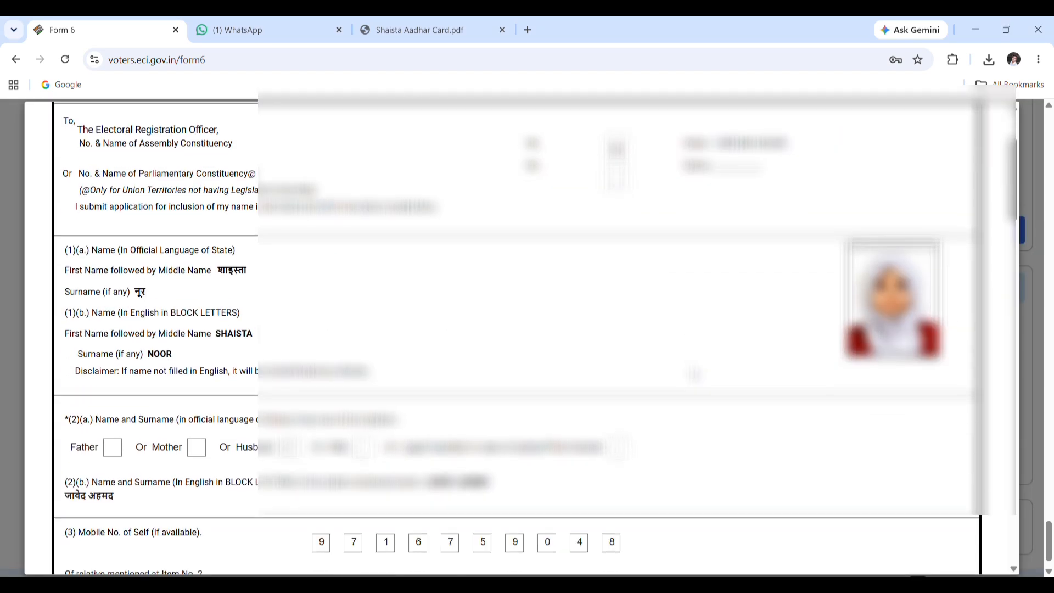
scroll(693, 375, down, 1)
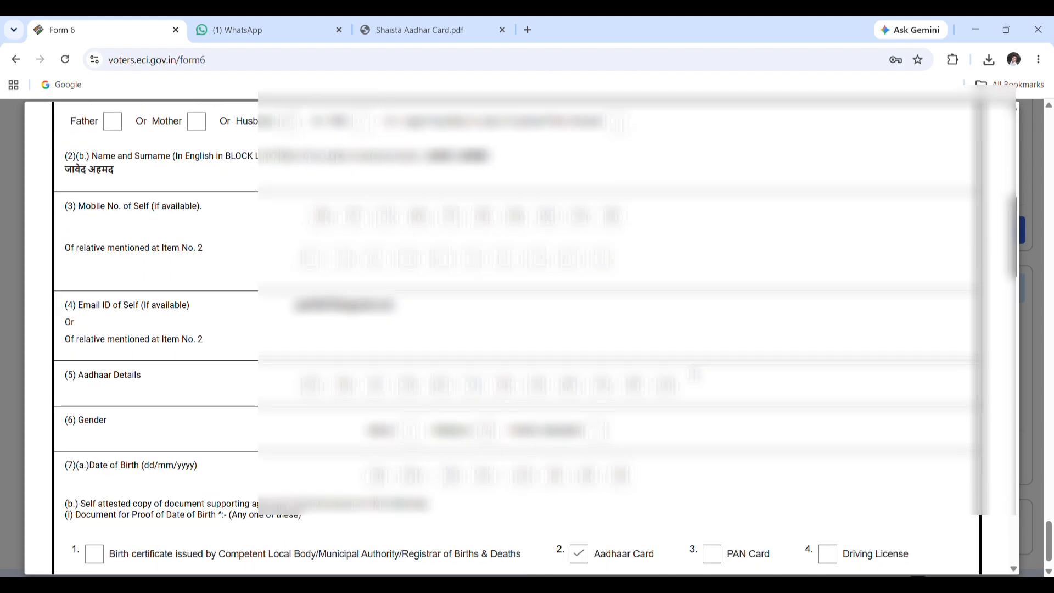
scroll(694, 375, down, 7)
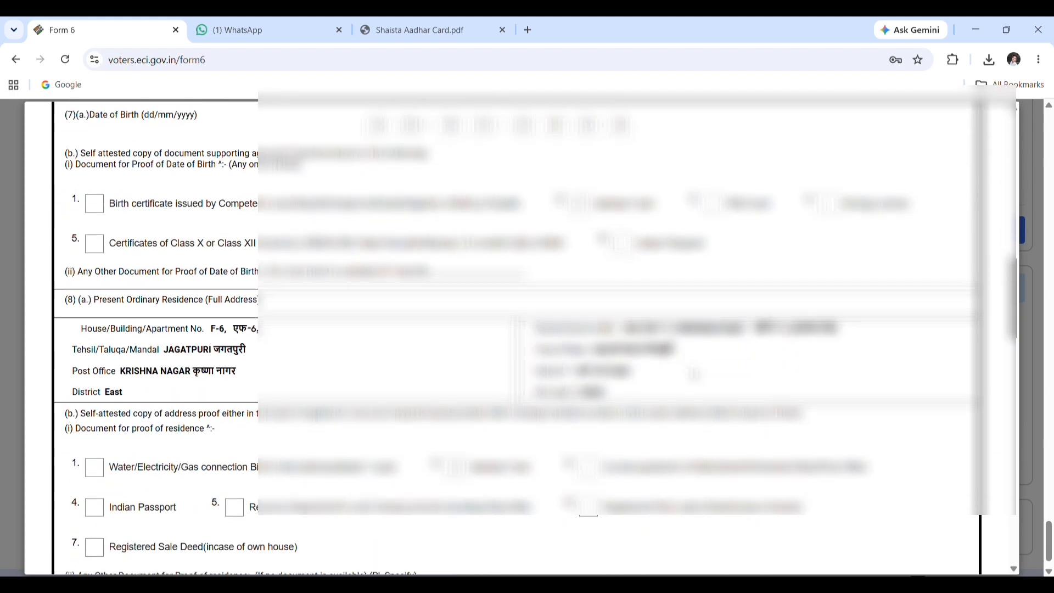
scroll(694, 375, down, 10)
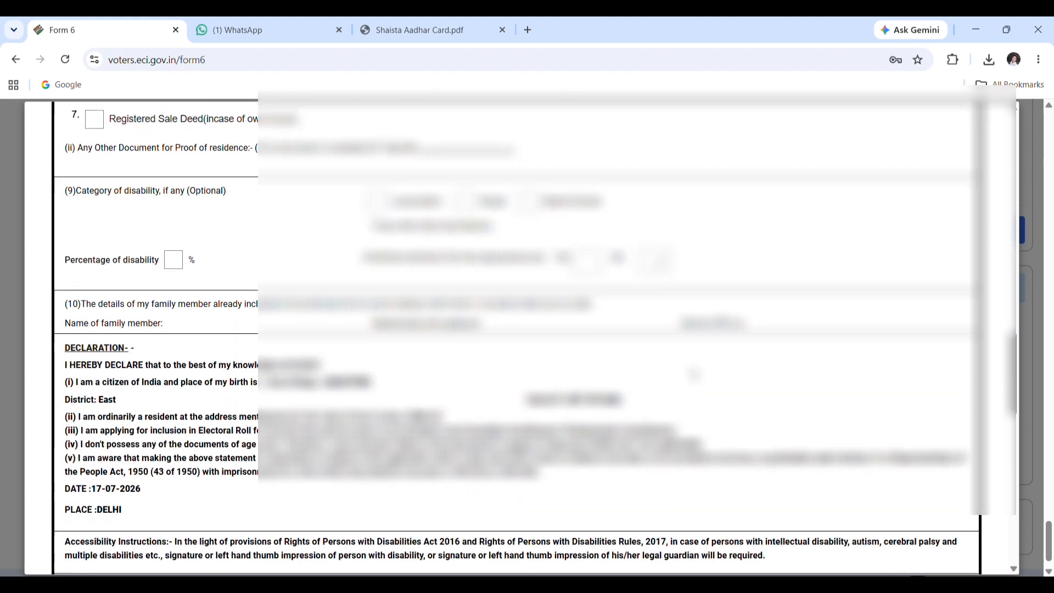
scroll(693, 375, down, 6)
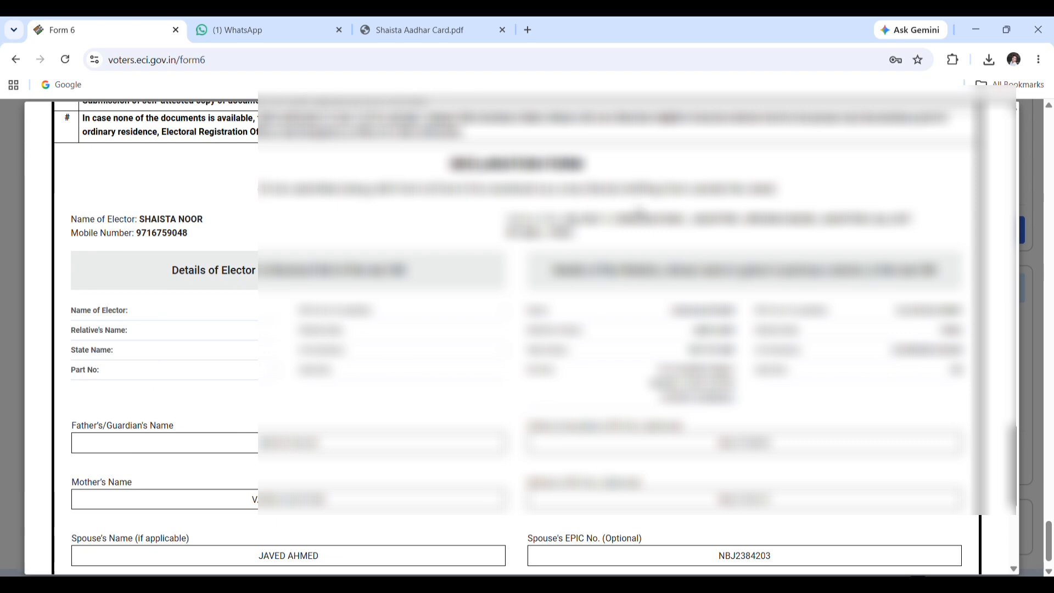
scroll(535, 336, down, 4)
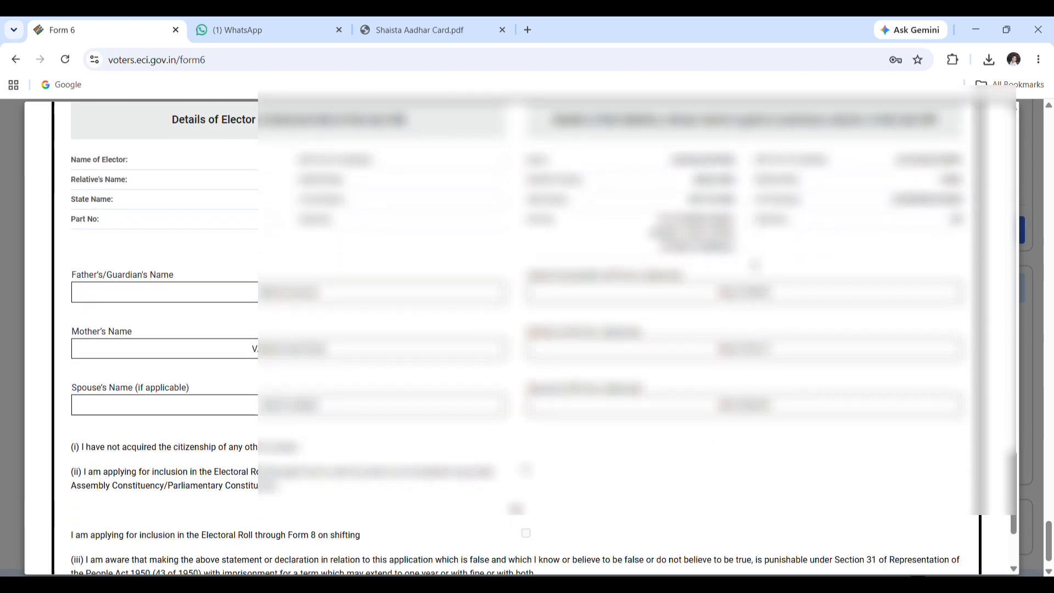
scroll(535, 336, down, 3)
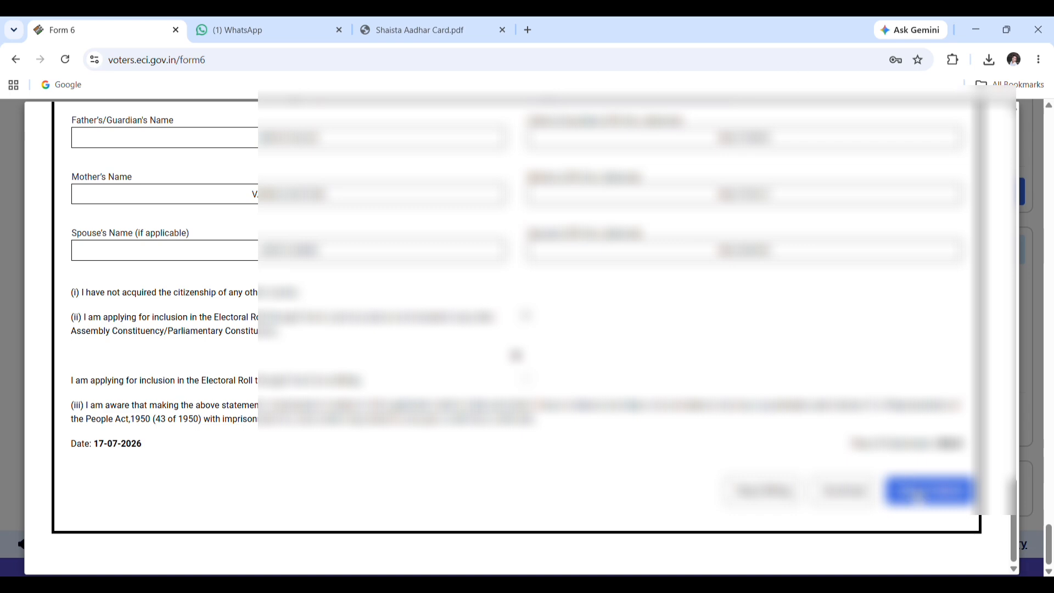
Choose E-Sign and Submit on the preview and confirm Yes in the Are You Sure? dialog
click(918, 498)
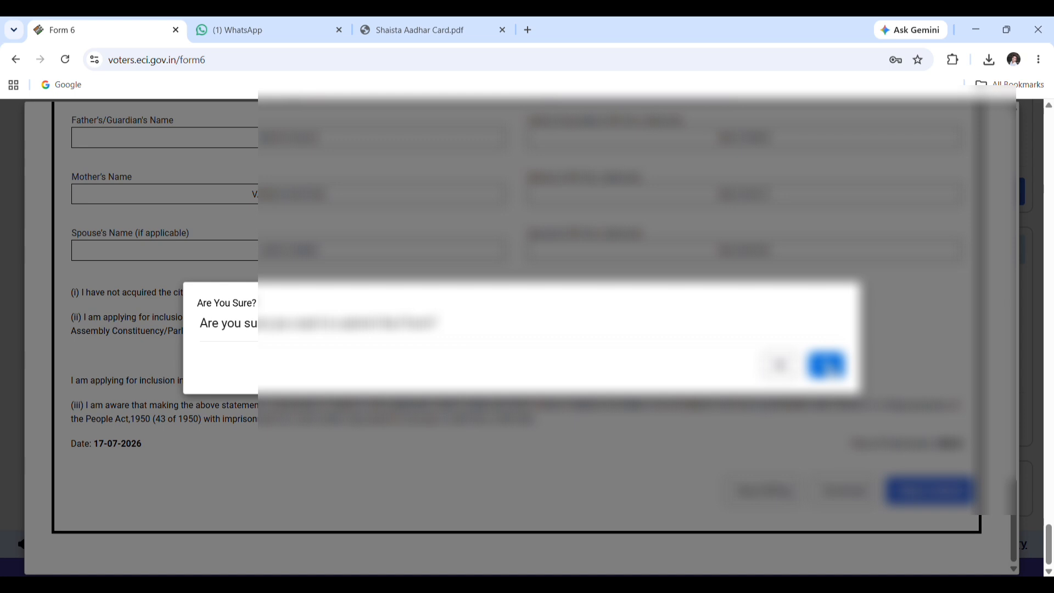
click(829, 369)
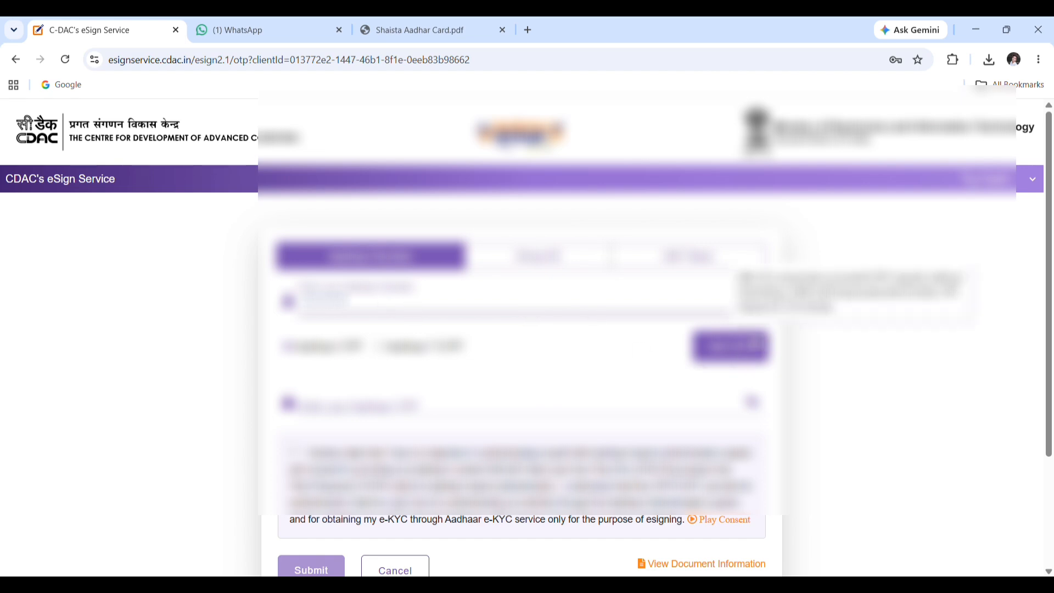
Request an Aadhaar OTP, enter it, give consent and submit to e-sign the application
click(730, 347)
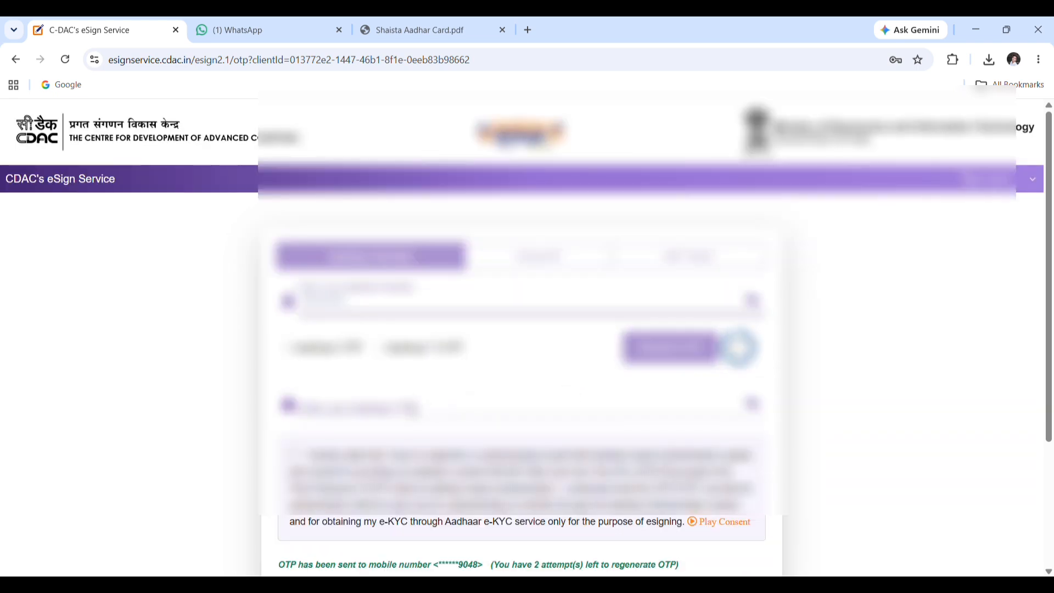
click(414, 411)
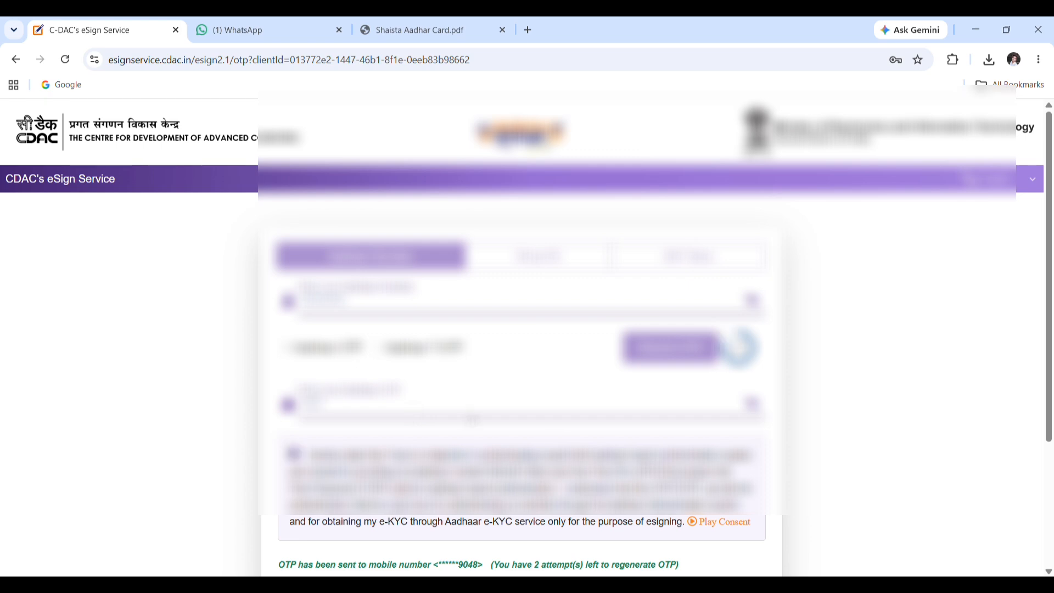
scroll(557, 441, down, 2)
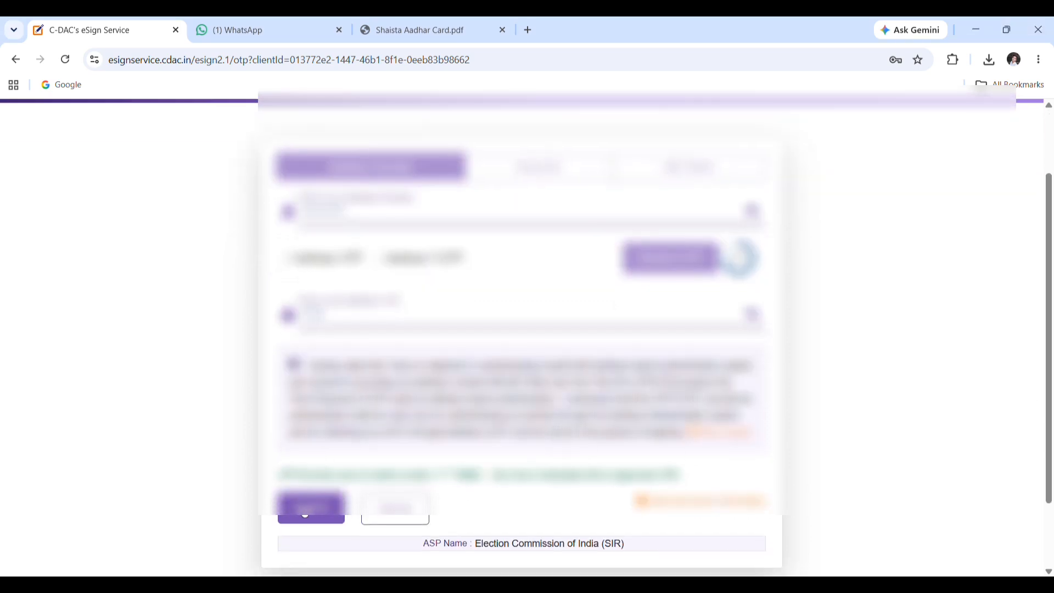
click(305, 515)
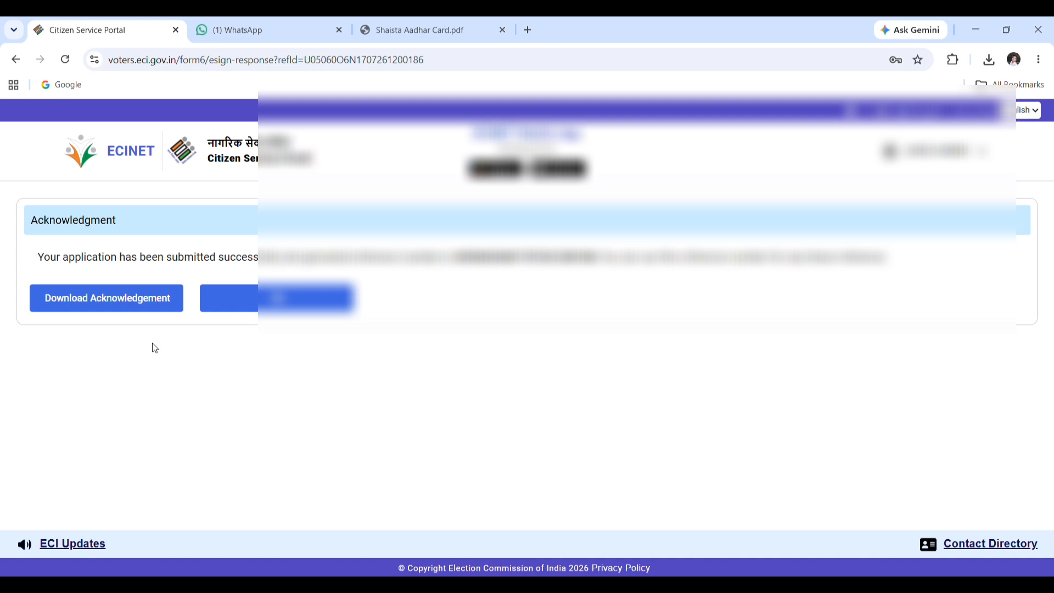
Download the signed Form 6 acknowledgement PDF and scroll through its three pages
click(144, 309)
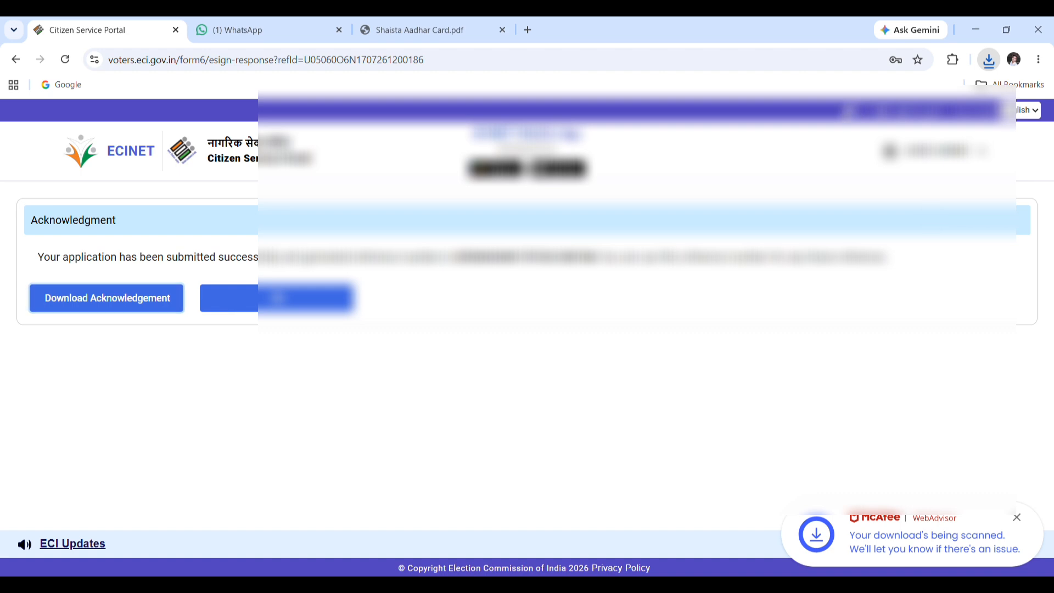
scroll(624, 329, down, 15)
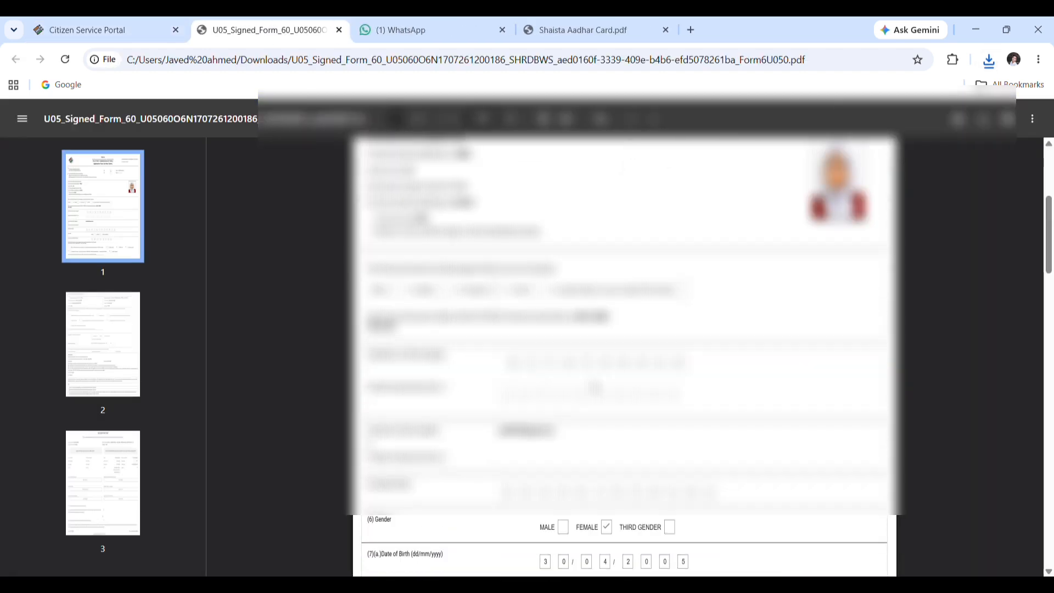
scroll(624, 329, down, 10)
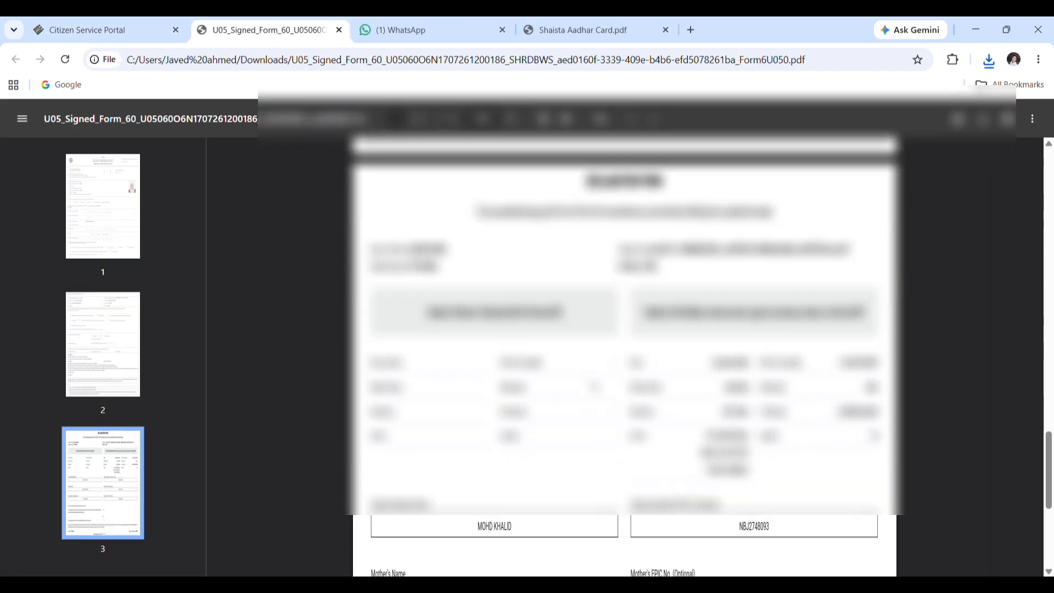